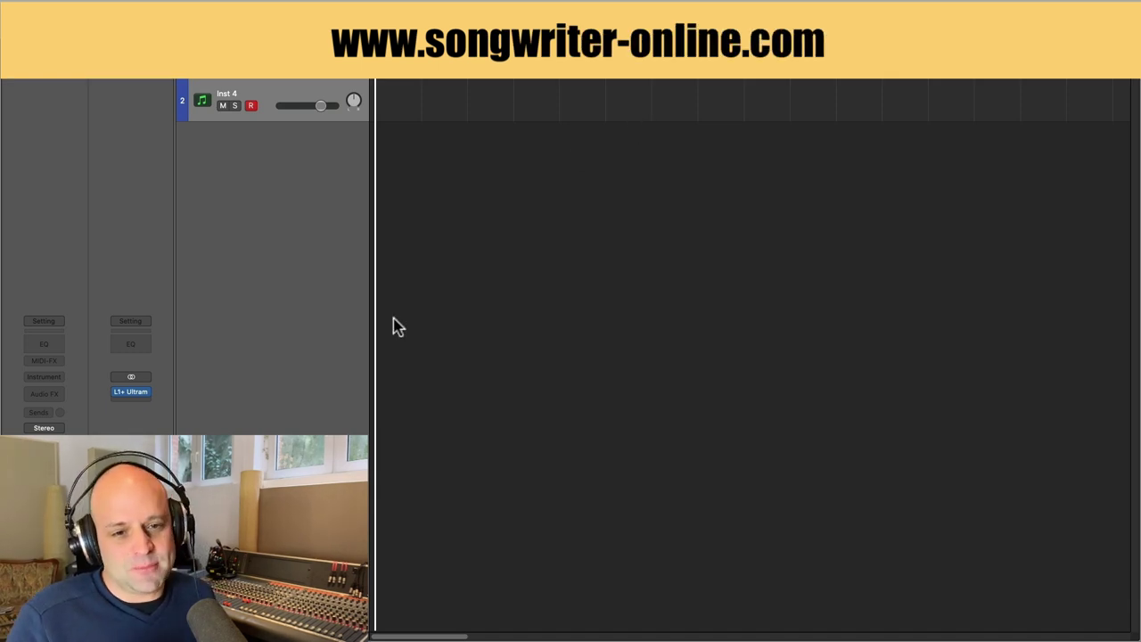
# - Load Retro Synth as the instrument on the Inst 4 track and choose its Lush Pad preset from 02 Synth Pads
pyautogui.click(61, 377)
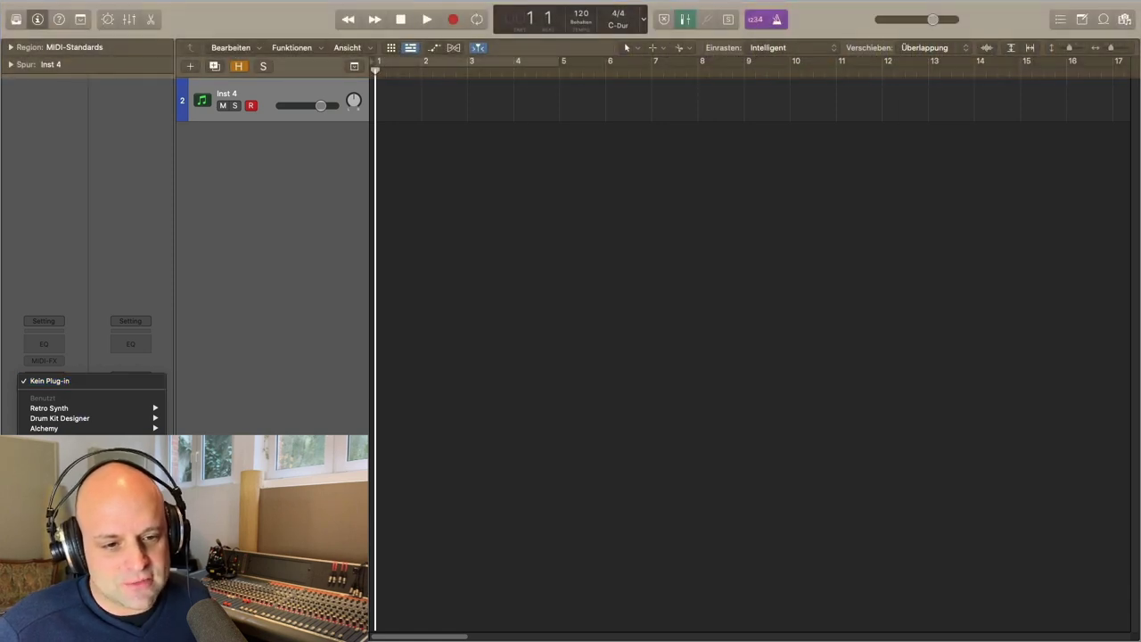
pyautogui.press('Escape')
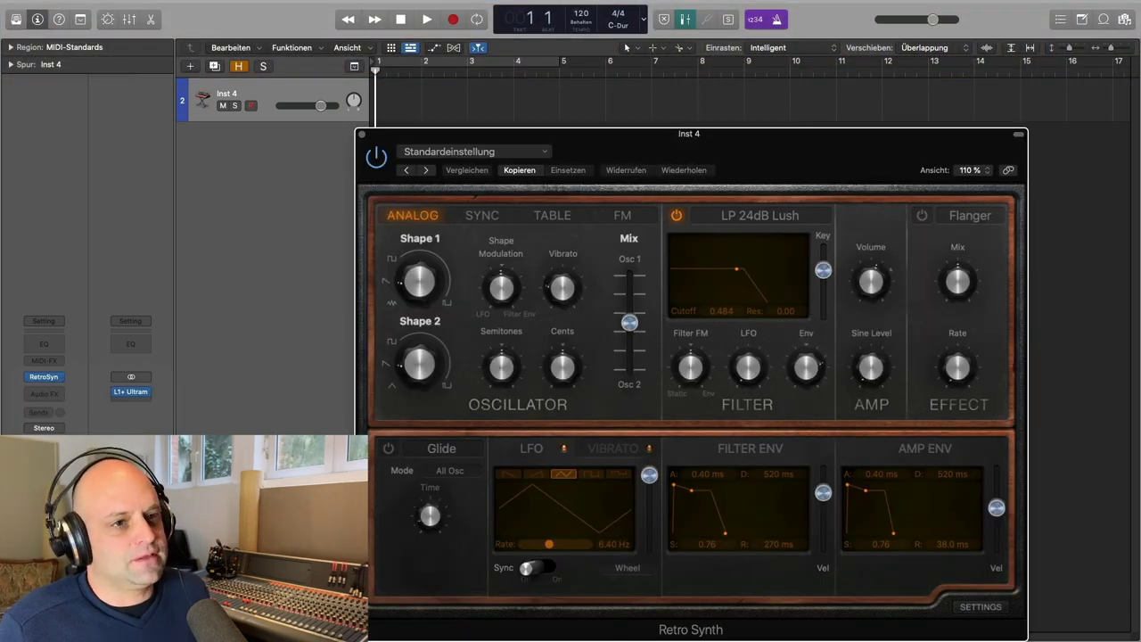
pyautogui.moveTo(733, 183); pyautogui.dragTo(778, 88)
pyautogui.click(536, 94)
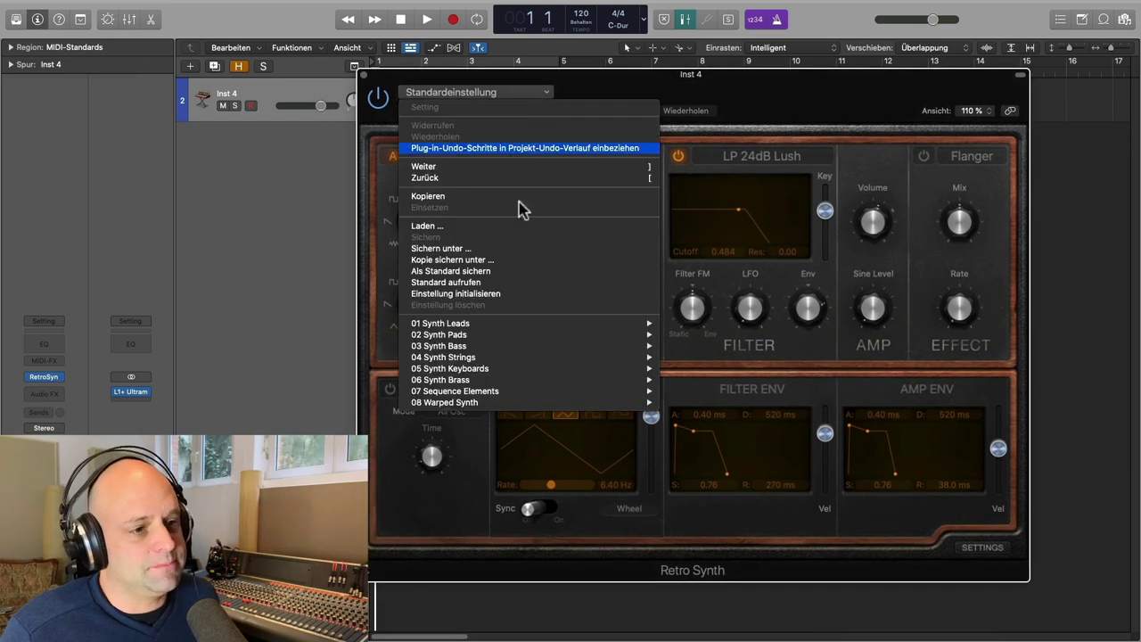
pyautogui.moveTo(527, 336)
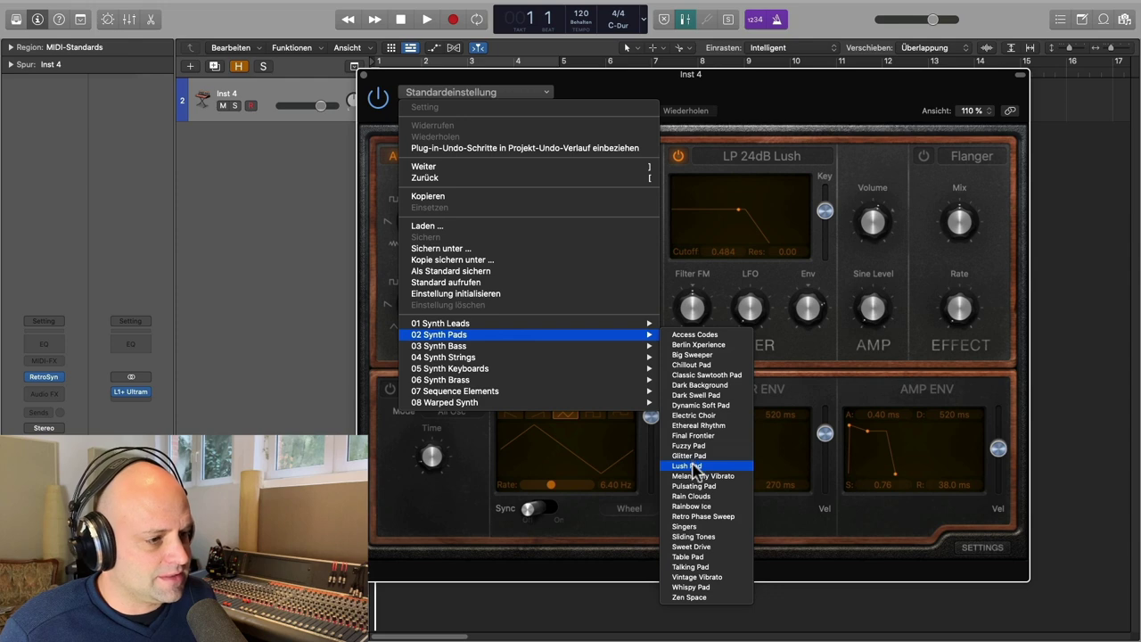
pyautogui.click(686, 465)
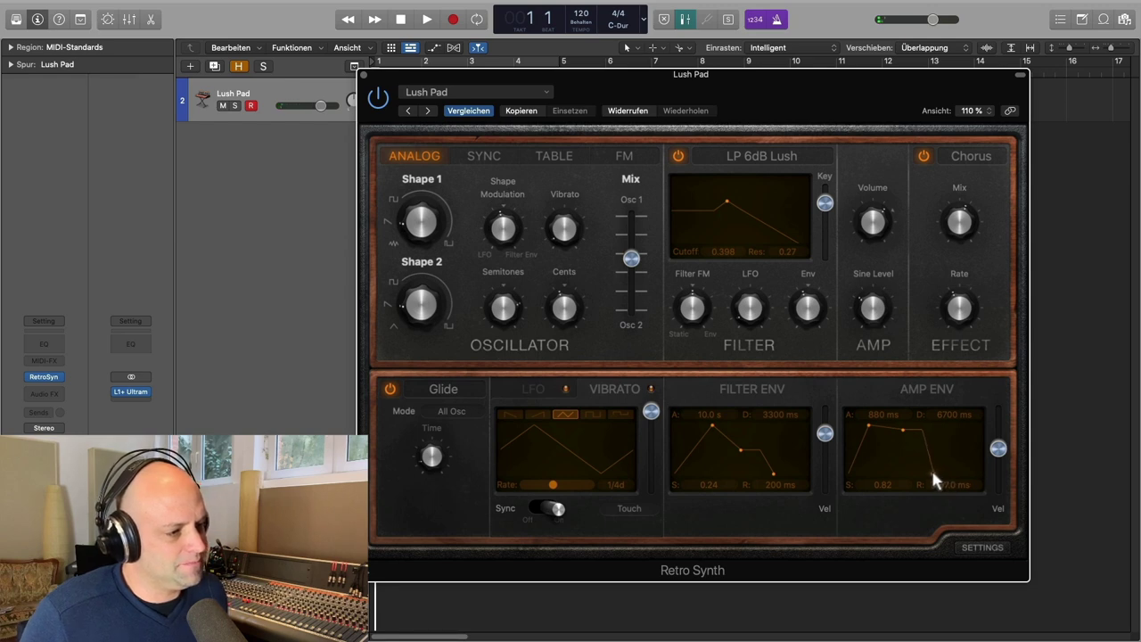
# - Set the amp envelope's attack to 15 ms and the filter envelope's attack to 1600 ms in Retro Synth
pyautogui.moveTo(870, 426); pyautogui.dragTo(859, 426)
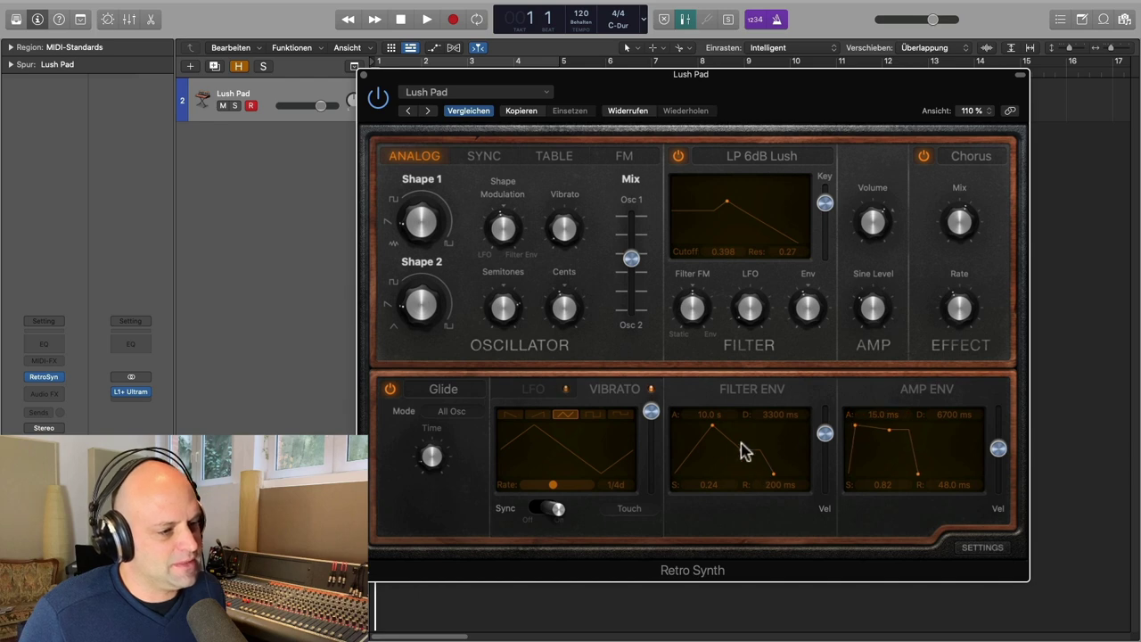
pyautogui.moveTo(715, 434)
pyautogui.mouseDown()
pyautogui.moveTo(710, 421)
pyautogui.moveTo(701, 432)
pyautogui.mouseUp()
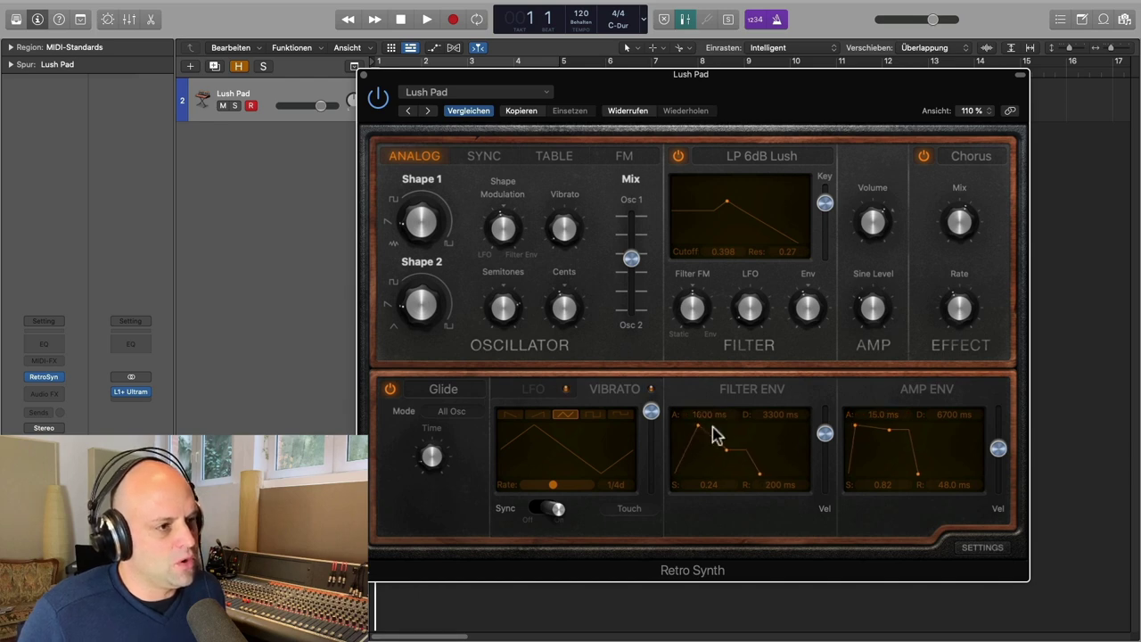
# - Raise the filter's cutoff to about 0.498 and resonance to 0.36, and change the filter type to LP 12dB Creamy
pyautogui.moveTo(725, 200); pyautogui.dragTo(736, 196)
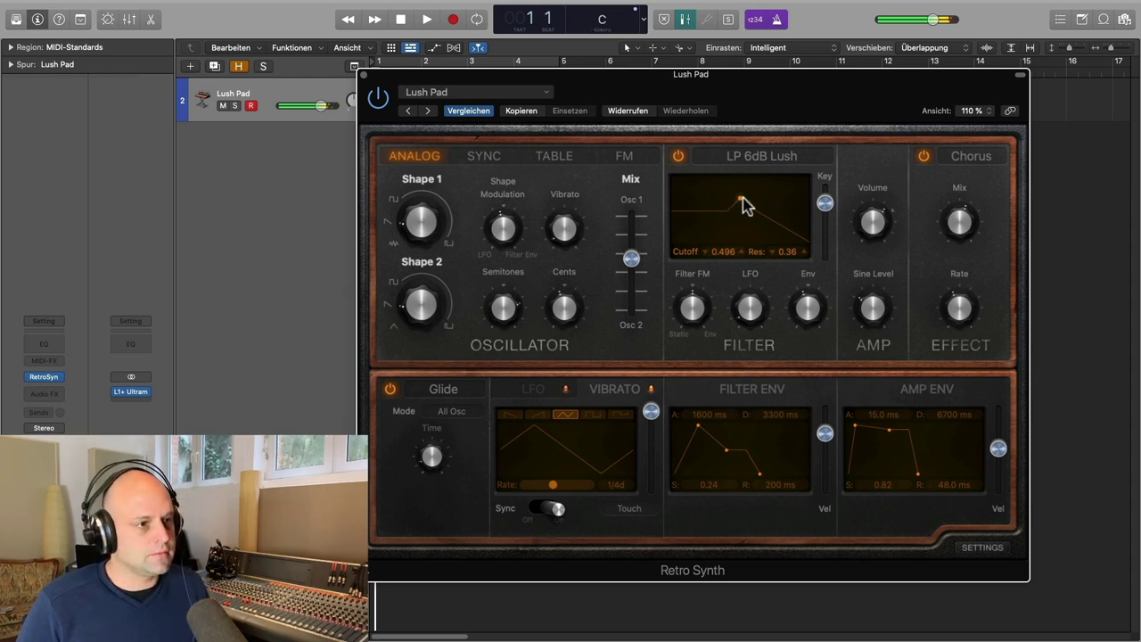
pyautogui.click(821, 157)
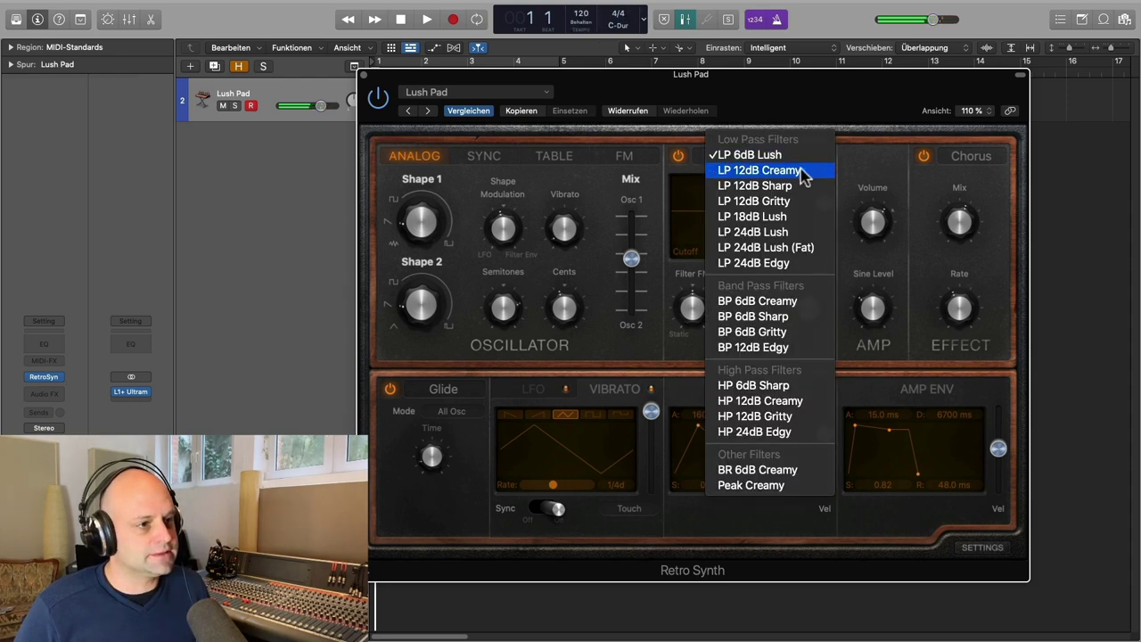
pyautogui.click(802, 170)
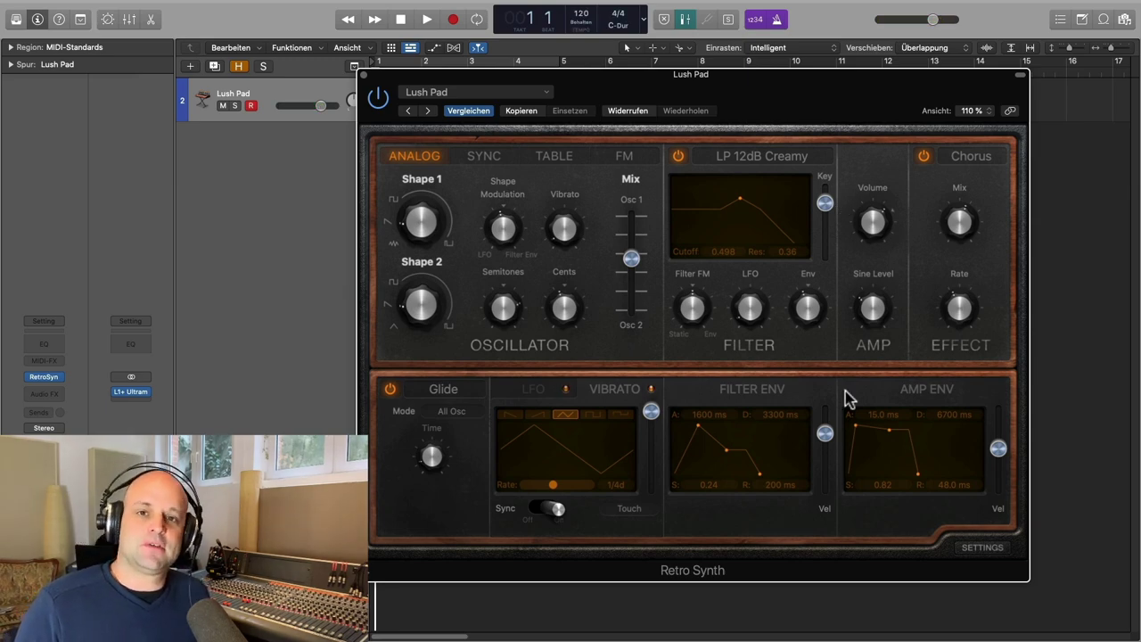
# - Record a four-bar chord progression on the Lush Pad track and quantize all its notes to 1/4 Note in the piano roll
pyautogui.press('r')
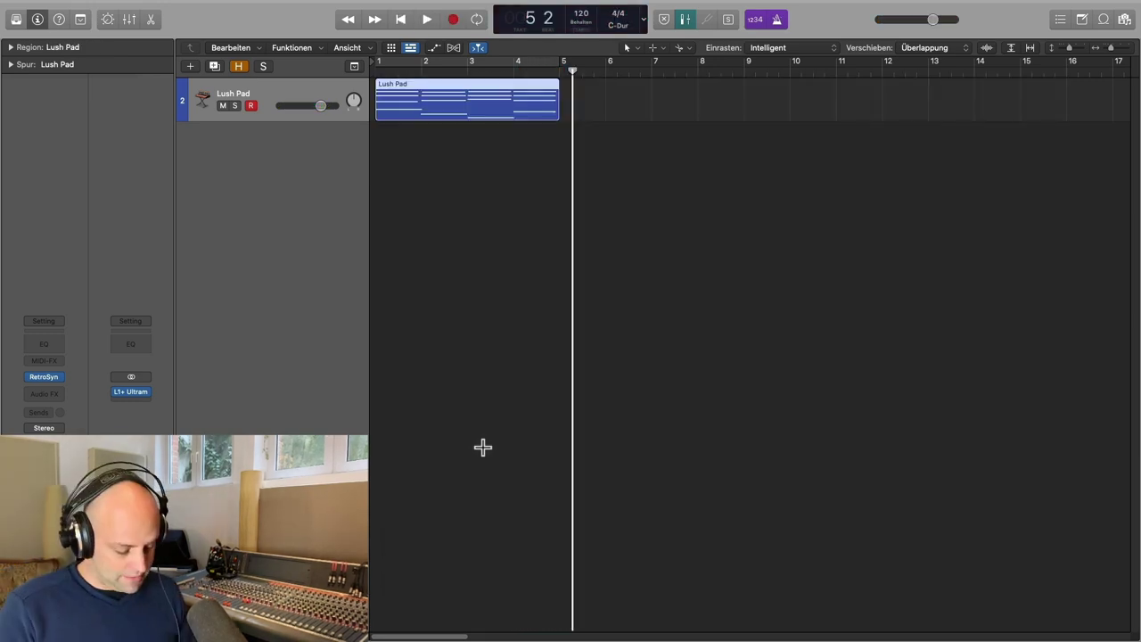
pyautogui.press('e')
pyautogui.moveTo(469, 430); pyautogui.dragTo(877, 590)
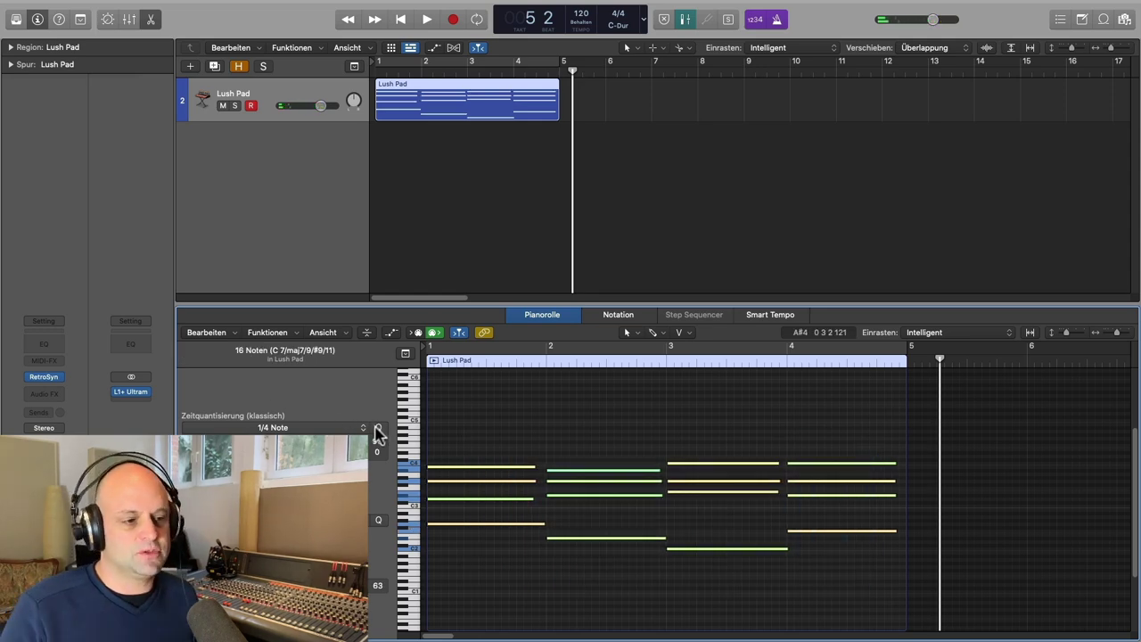
# - Trim the ends of all selected notes to the following notes with forced legato
pyautogui.click(94, 7)
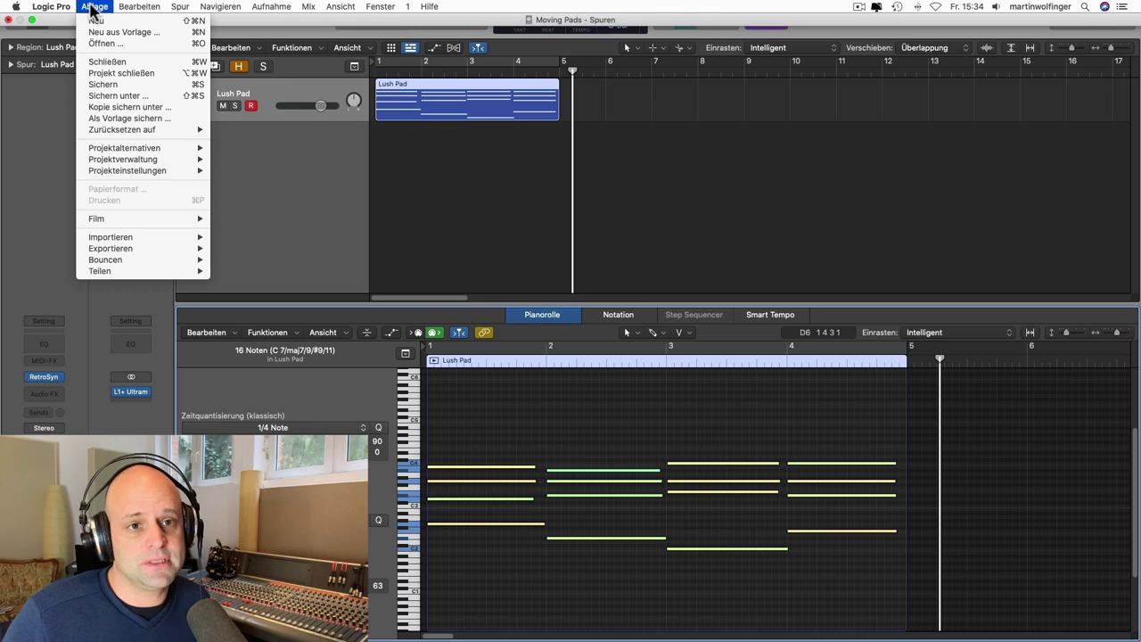
pyautogui.moveTo(116, 8)
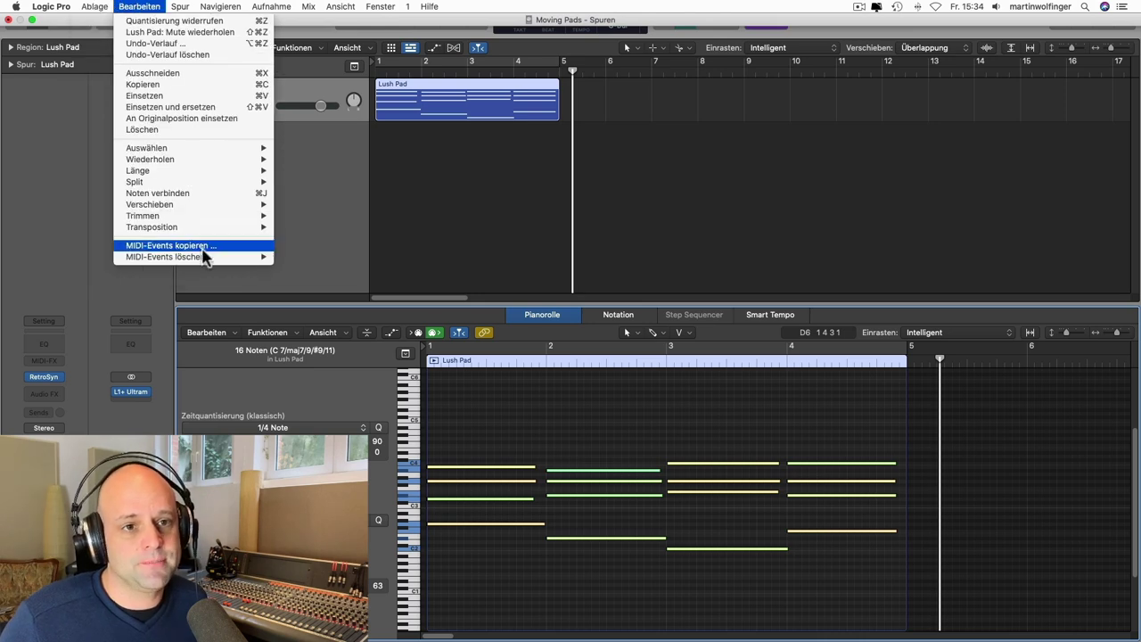
pyautogui.moveTo(200, 217)
pyautogui.click(379, 299)
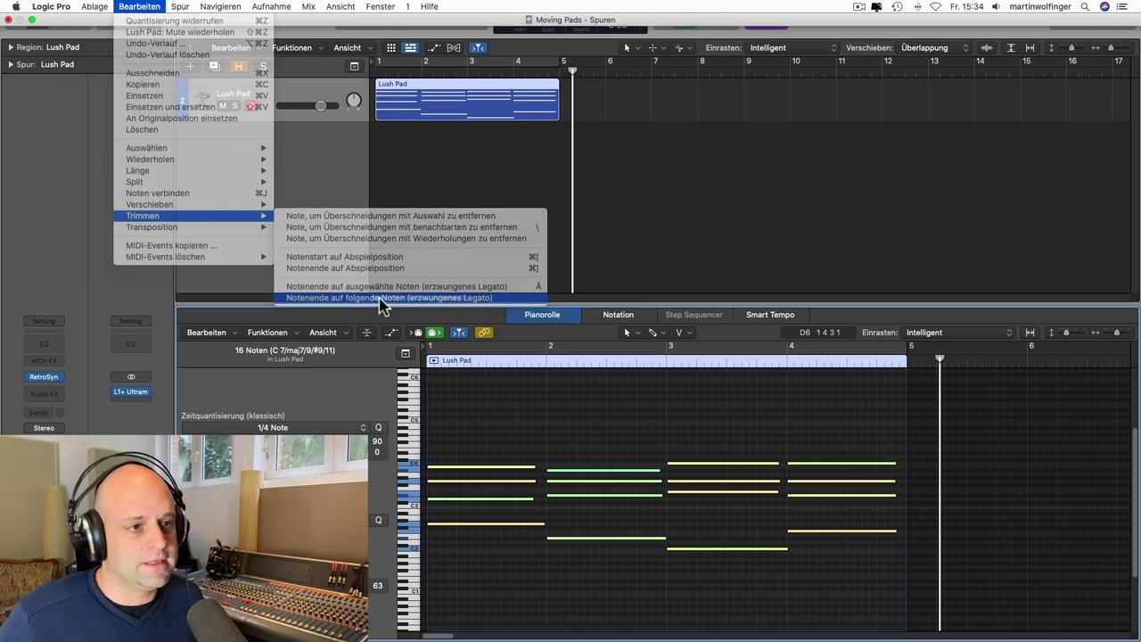
pyautogui.click(528, 213)
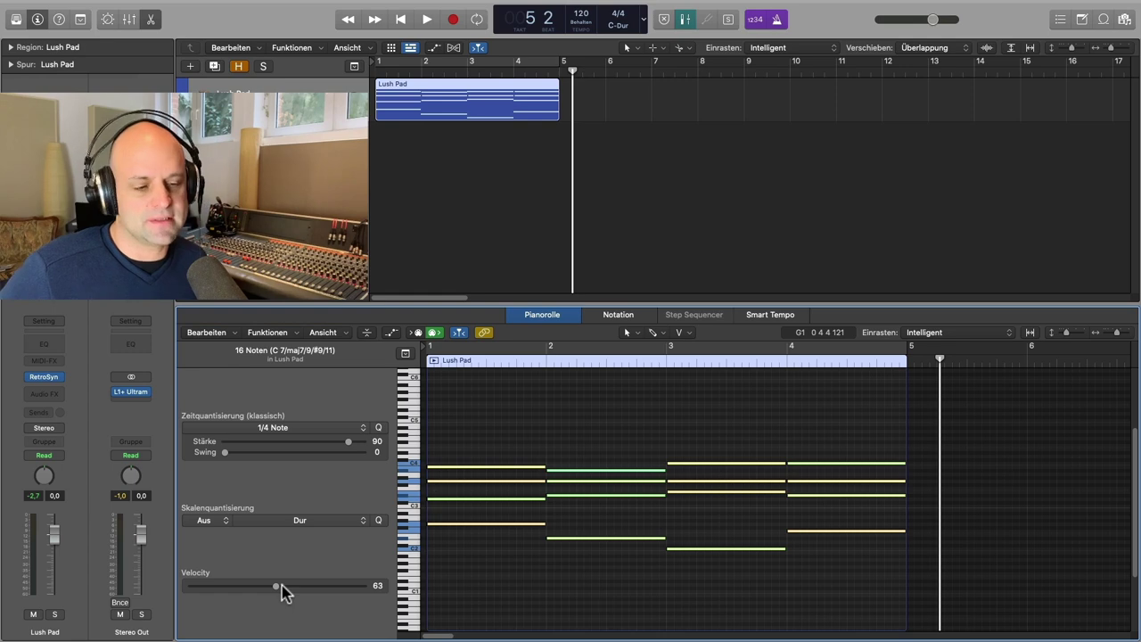
# - Set the velocity of all pad notes to 115 and play the region from the start
pyautogui.moveTo(276, 588); pyautogui.dragTo(348, 586)
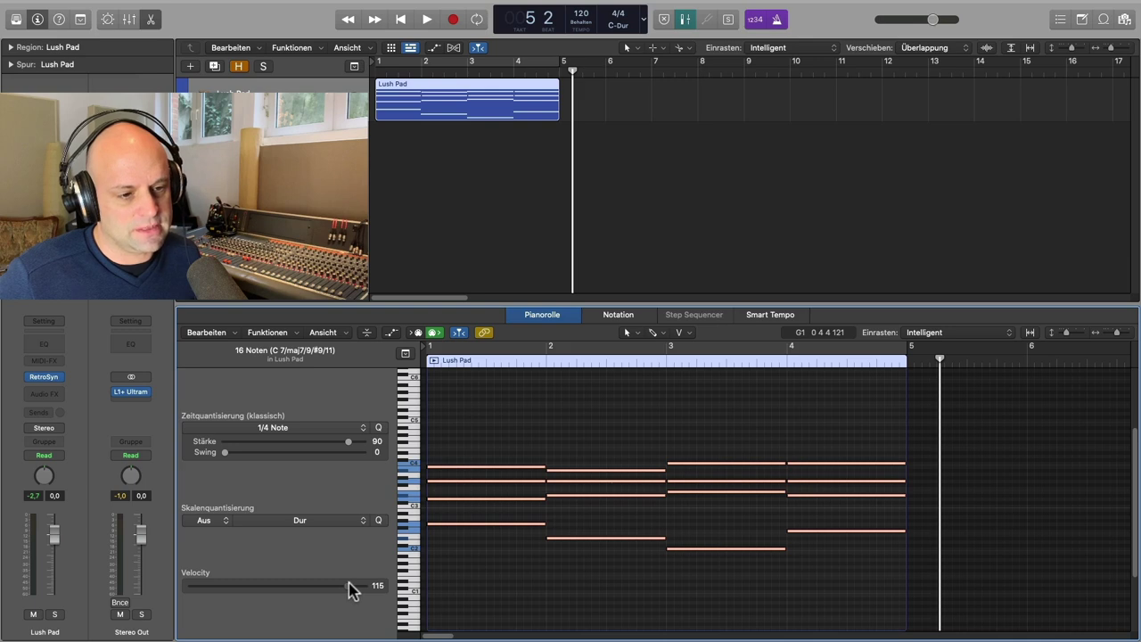
pyautogui.click(576, 591)
pyautogui.press('Return')
pyautogui.press('space')
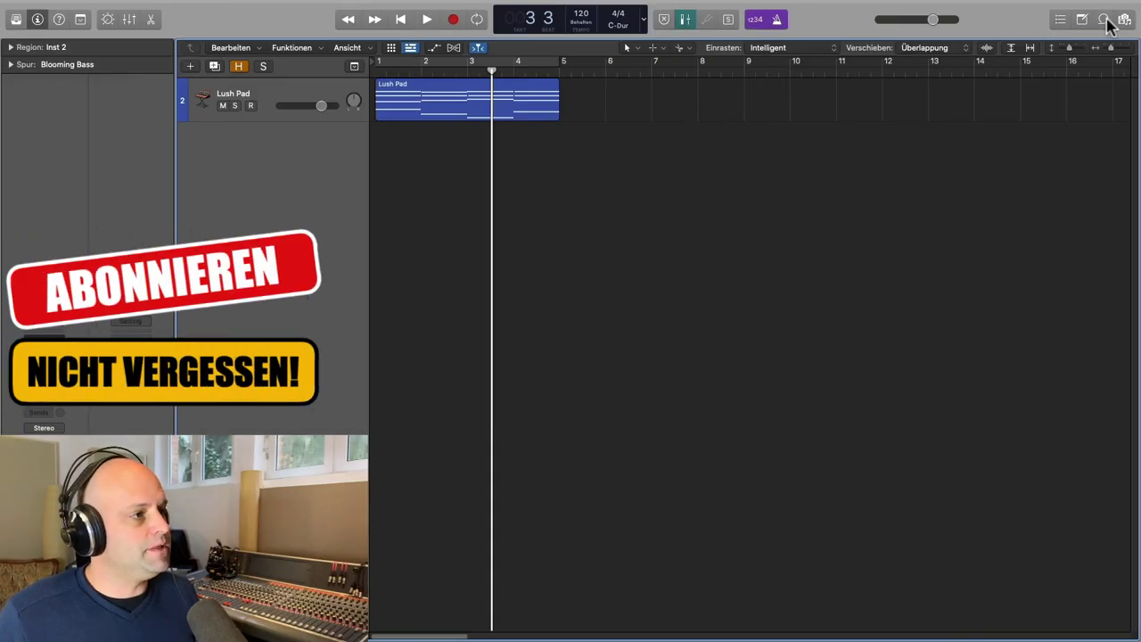
# - Add the Apple Loop 2-Step Spin Beat 01 on a new track, looped through bar 4, and cycle bars 1 to 4
pyautogui.click(1104, 20)
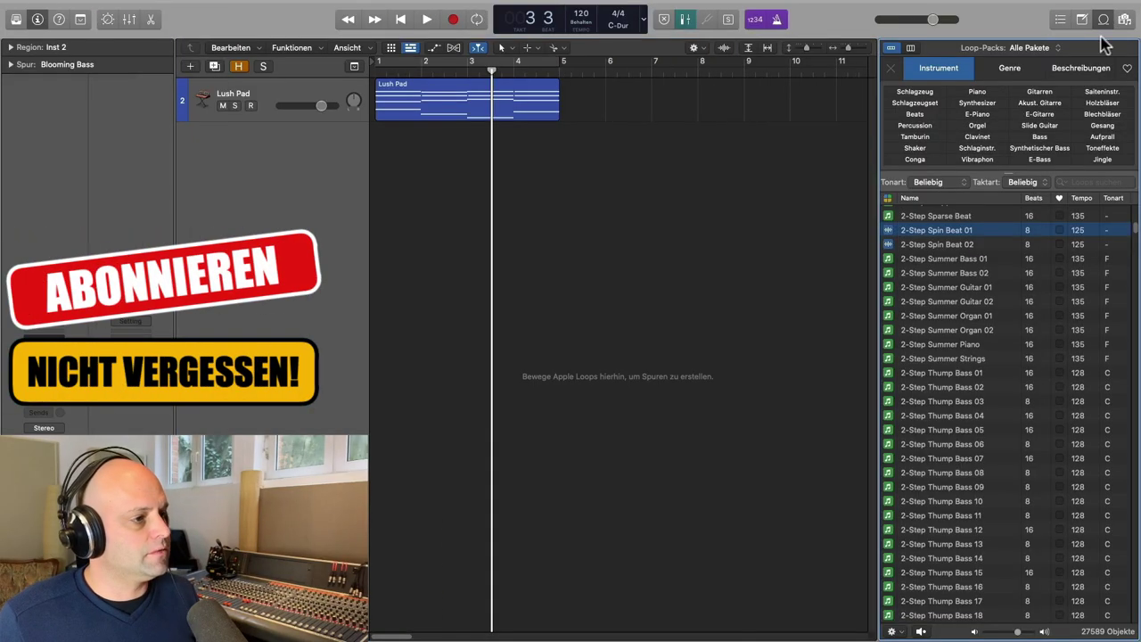
pyautogui.moveTo(1007, 236); pyautogui.dragTo(424, 221)
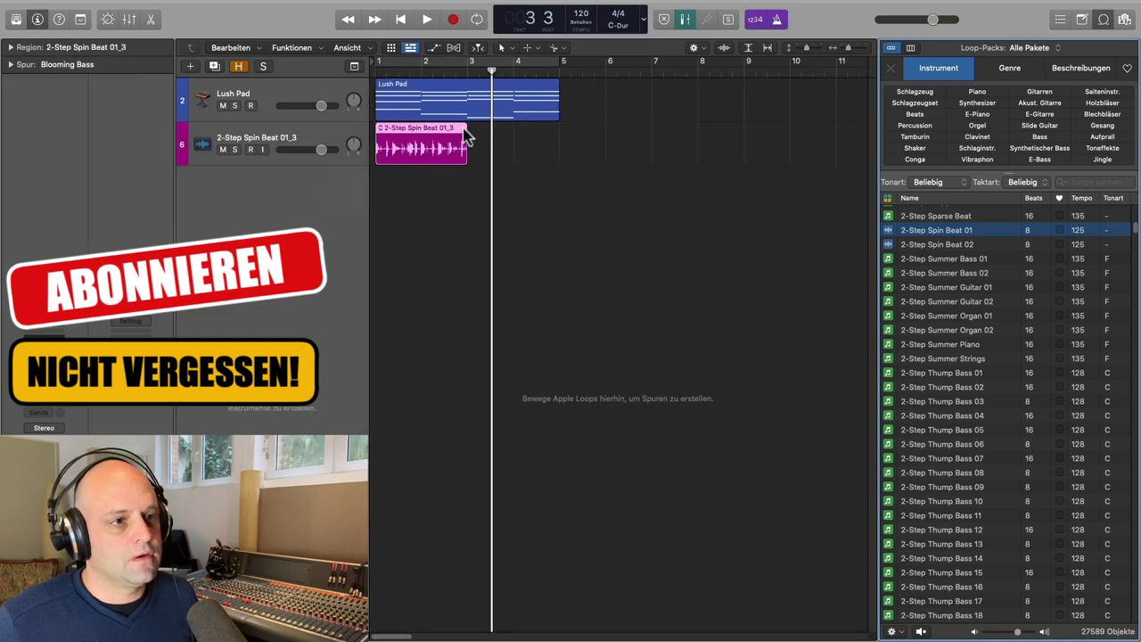
pyautogui.moveTo(473, 146); pyautogui.dragTo(555, 147)
pyautogui.press('c')
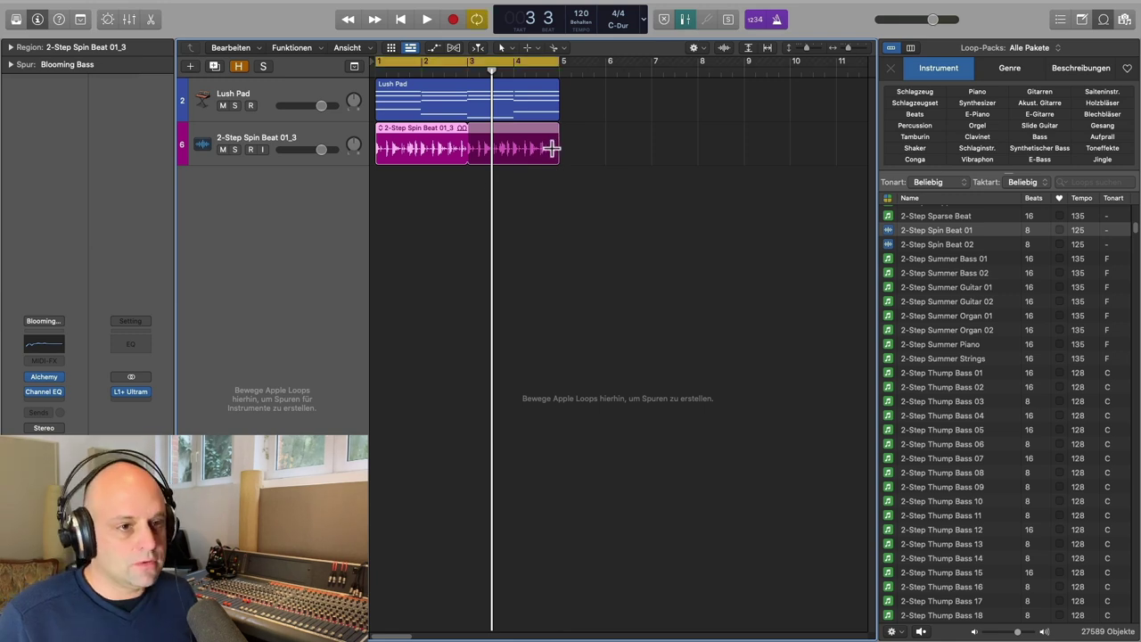
# - Audition the Lush Pad track together with the beat and close the loop browser
pyautogui.click(273, 159)
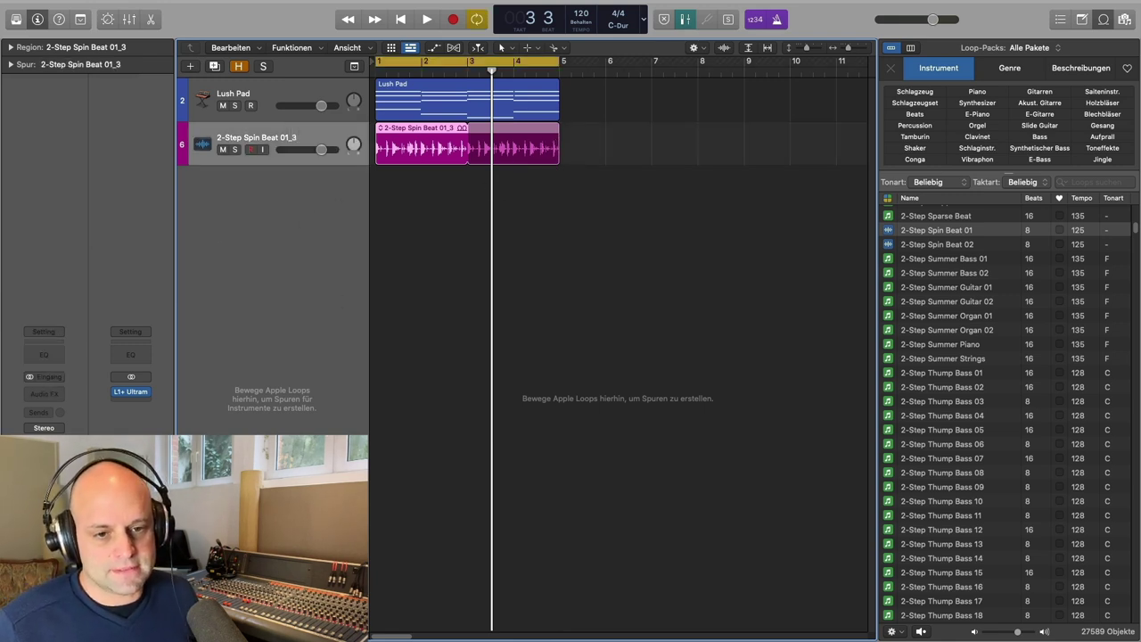
pyautogui.click(303, 89)
pyautogui.press('space')
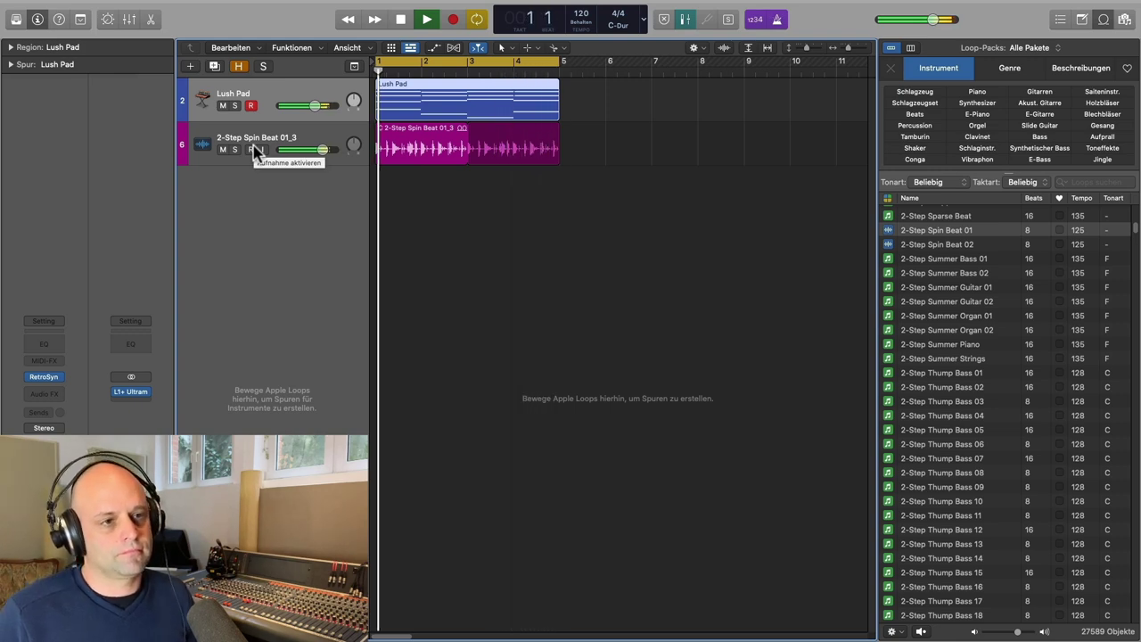
pyautogui.press('space')
pyautogui.press('o')
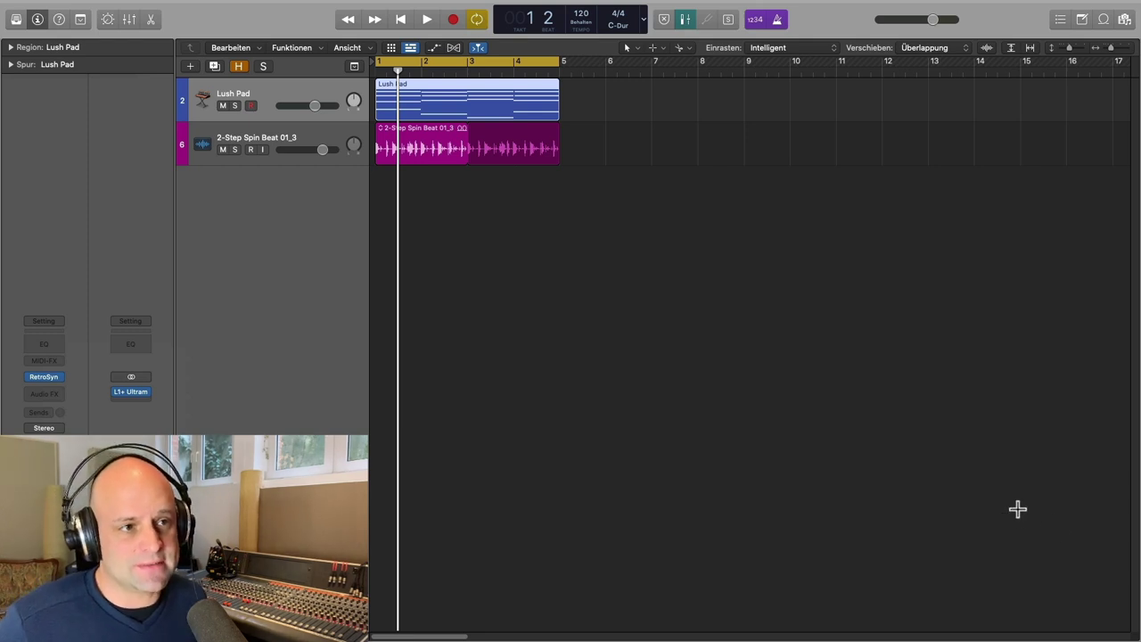
# - Insert a Noise Gate as audio effect on the Lush Pad track and move its window clear of the tracks
pyautogui.click(62, 395)
pyautogui.click(153, 424)
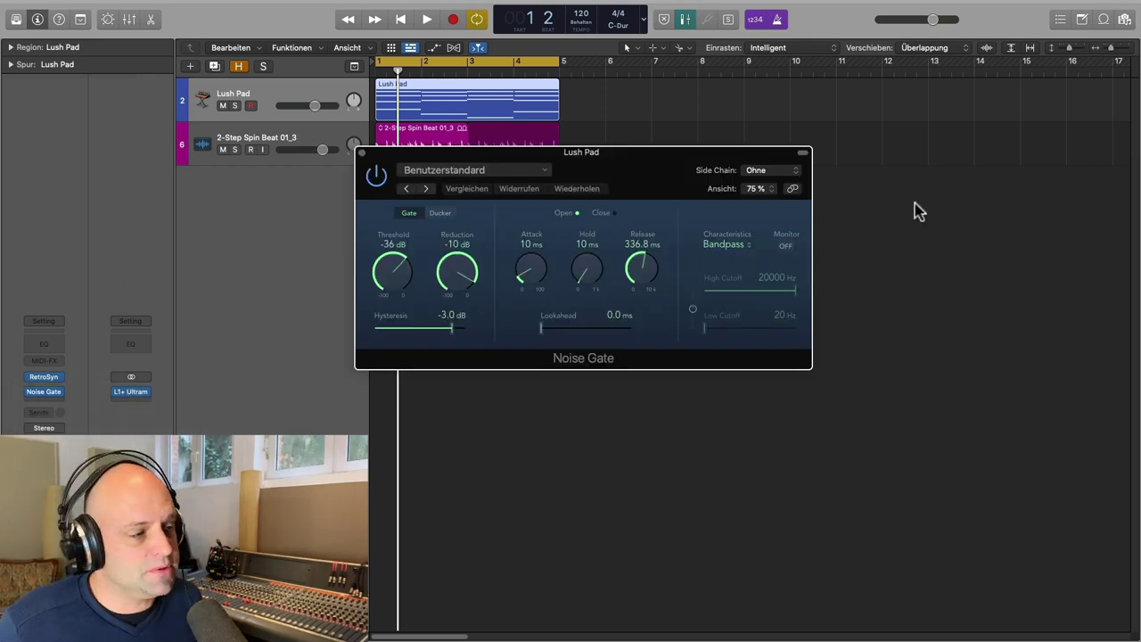
pyautogui.moveTo(749, 165); pyautogui.dragTo(831, 220)
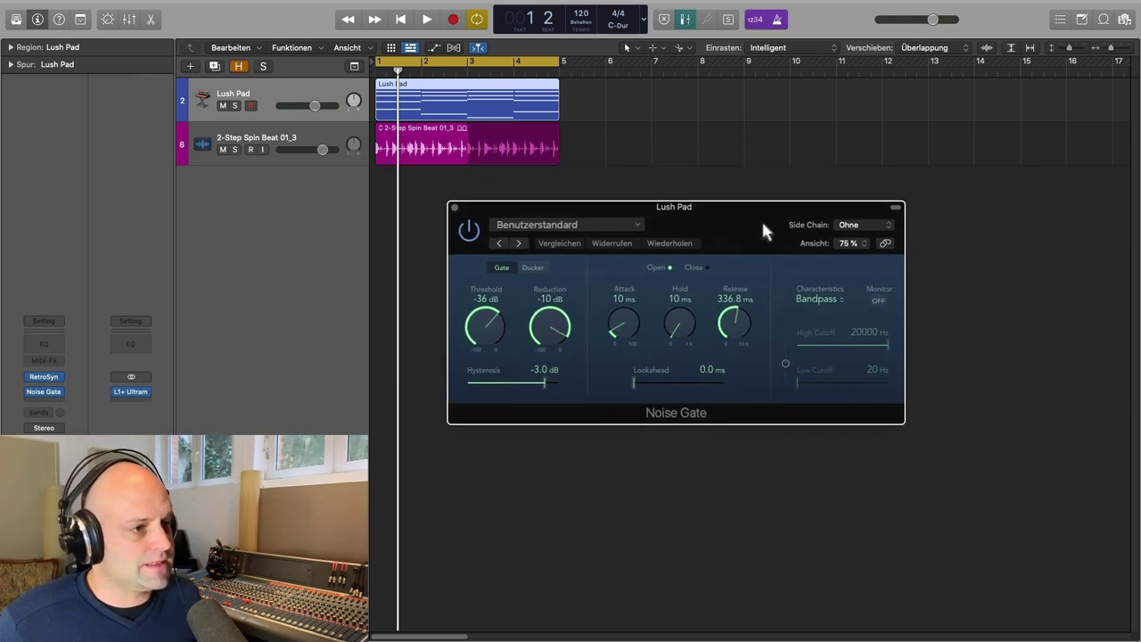
pyautogui.moveTo(759, 219); pyautogui.dragTo(748, 221)
# - Set the Noise Gate's side chain source to the audio track 2-Step Spin Beat 01_3 (Audio 1)
pyautogui.click(877, 230)
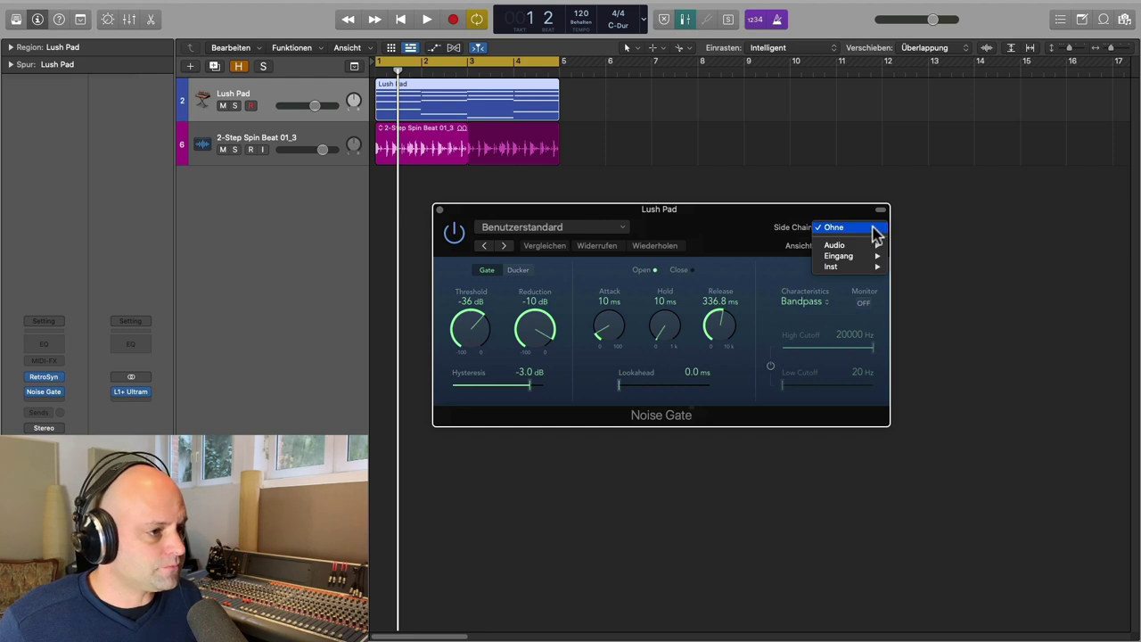
pyautogui.moveTo(870, 250)
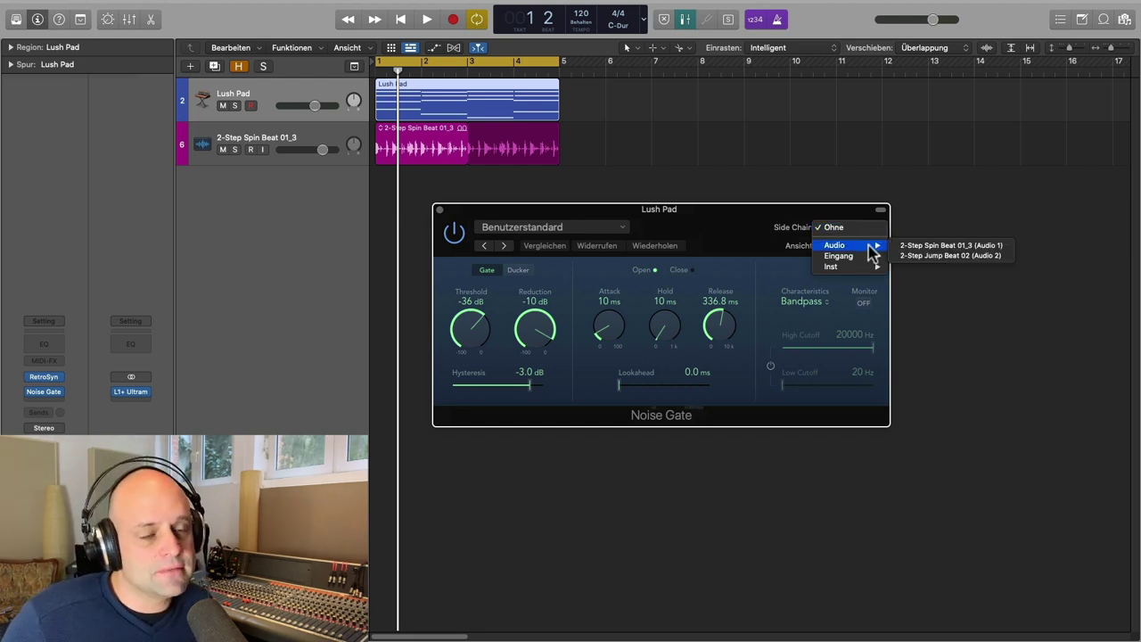
pyautogui.click(950, 246)
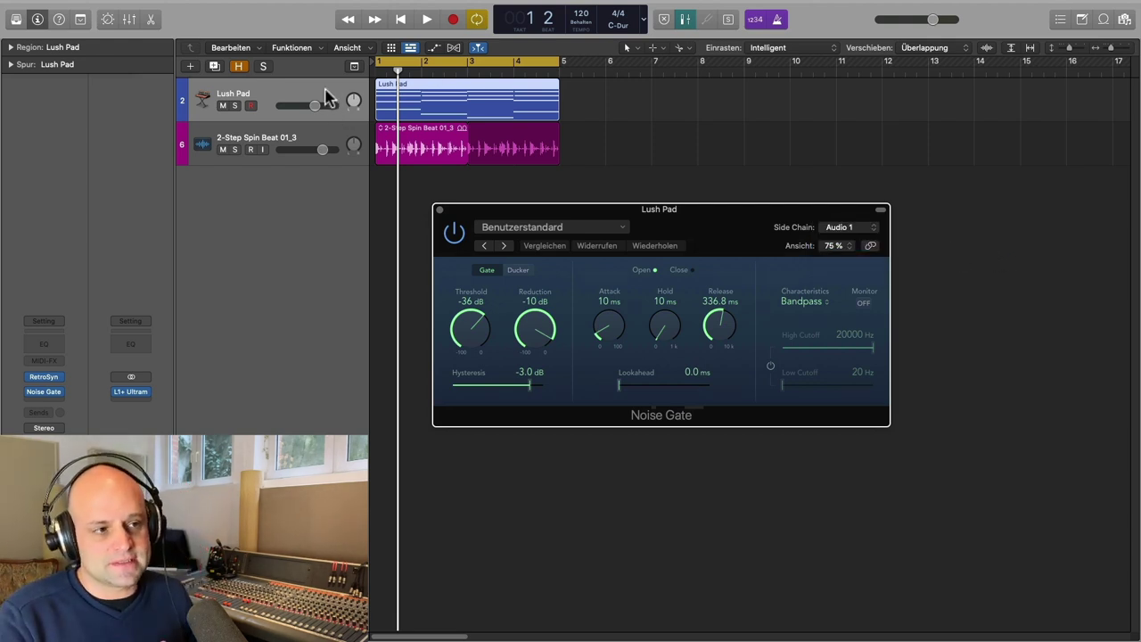
pyautogui.moveTo(704, 225); pyautogui.dragTo(704, 198)
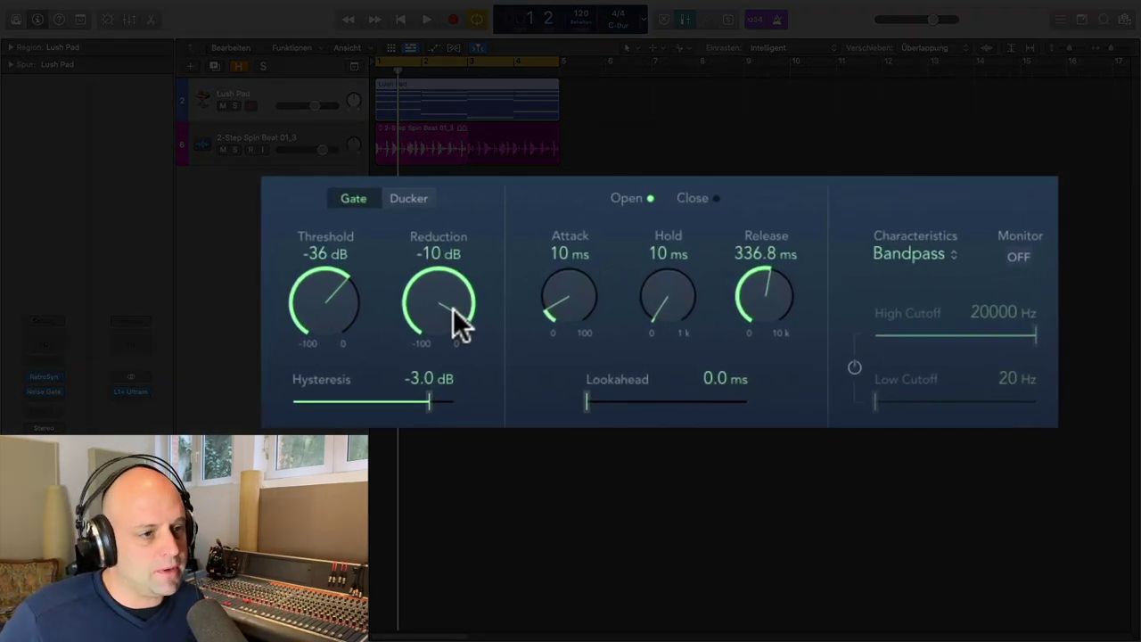
# - Set the Noise Gate's reduction to -100 dB and, during playback, its threshold to -10 dB
pyautogui.moveTo(452, 308); pyautogui.dragTo(549, 448)
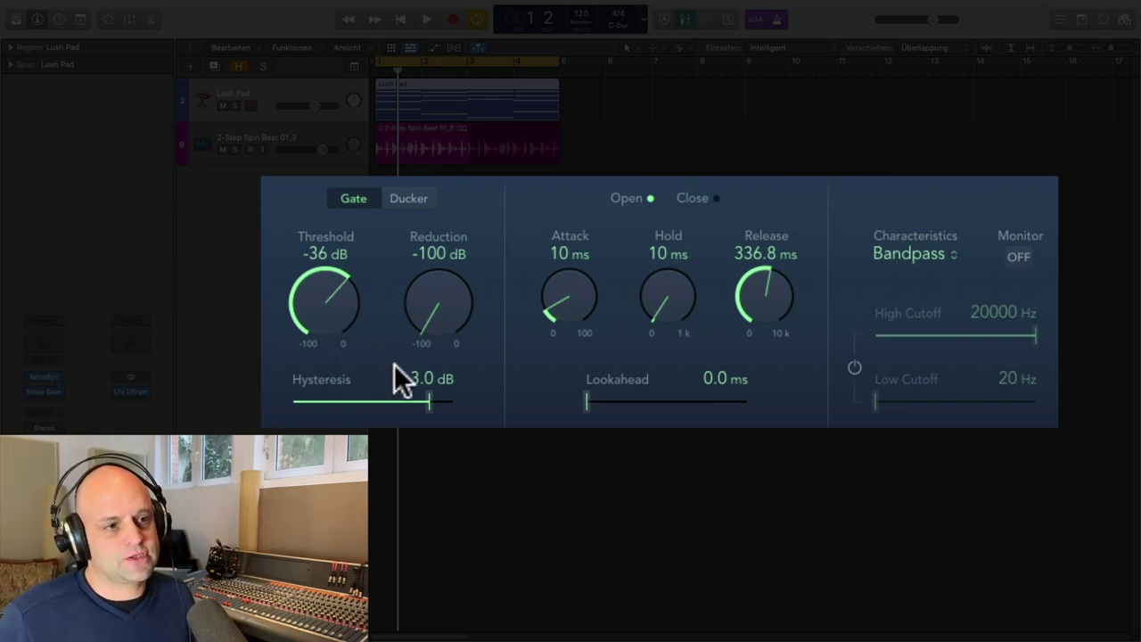
pyautogui.press('space')
pyautogui.moveTo(324, 303); pyautogui.dragTo(303, 263)
pyautogui.moveTo(300, 245); pyautogui.dragTo(299, 230)
pyautogui.moveTo(311, 298); pyautogui.dragTo(311, 292)
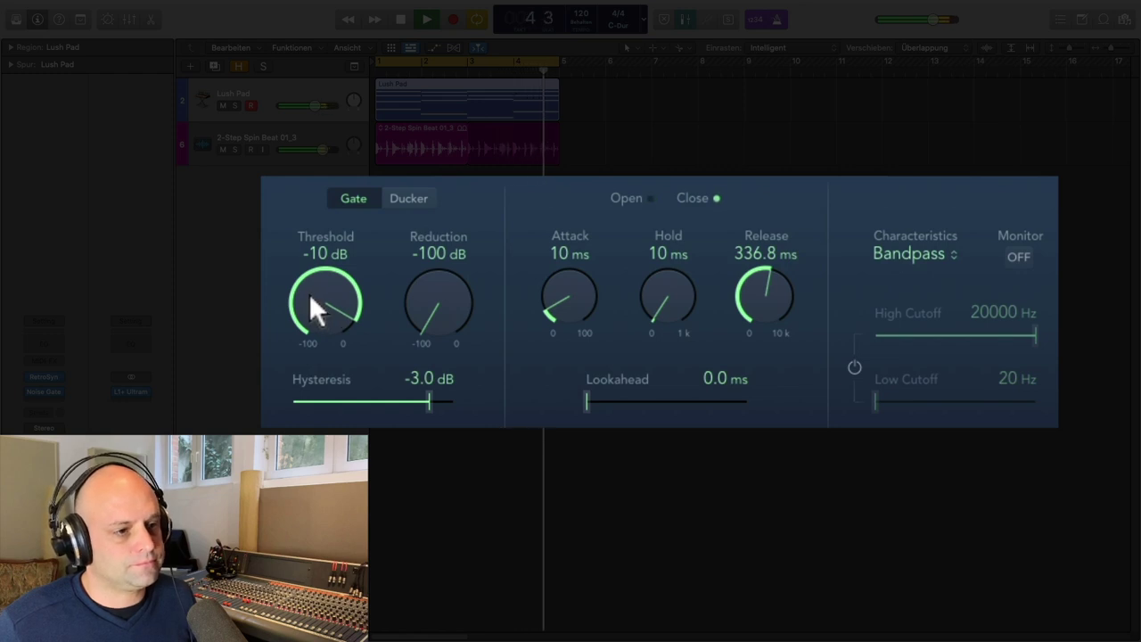
# - Set the Noise Gate's attack to 3 ms and release to 53.7 ms, and play the gated pad with the beat
pyautogui.moveTo(541, 327)
pyautogui.mouseDown()
pyautogui.moveTo(557, 312)
pyautogui.moveTo(558, 328)
pyautogui.mouseUp()
pyautogui.moveTo(739, 295); pyautogui.dragTo(742, 348)
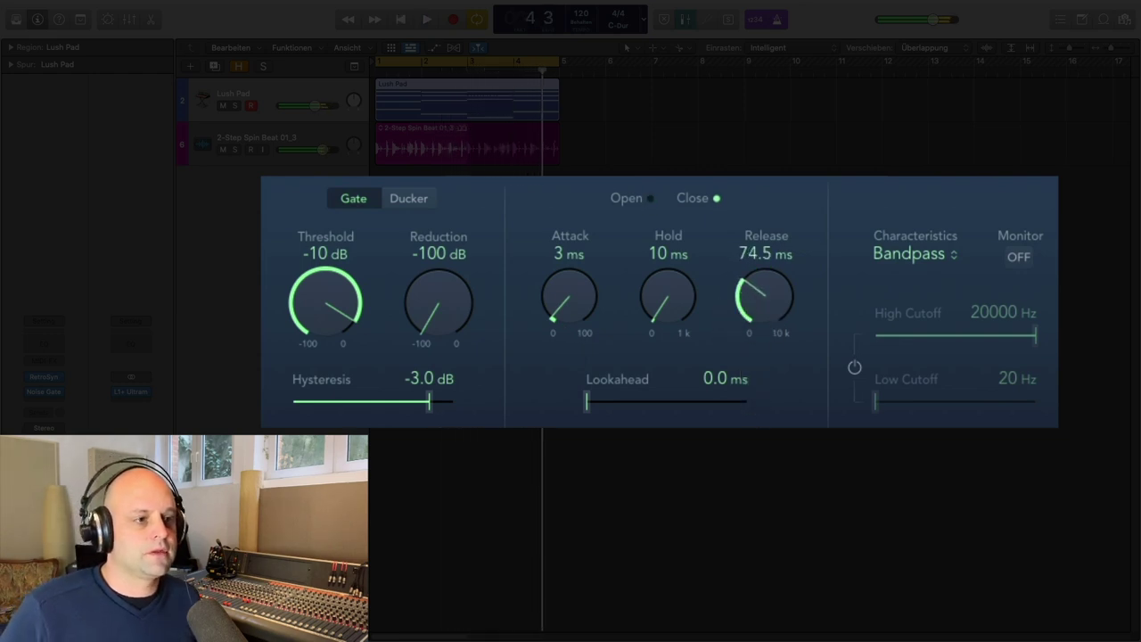
pyautogui.press('space')
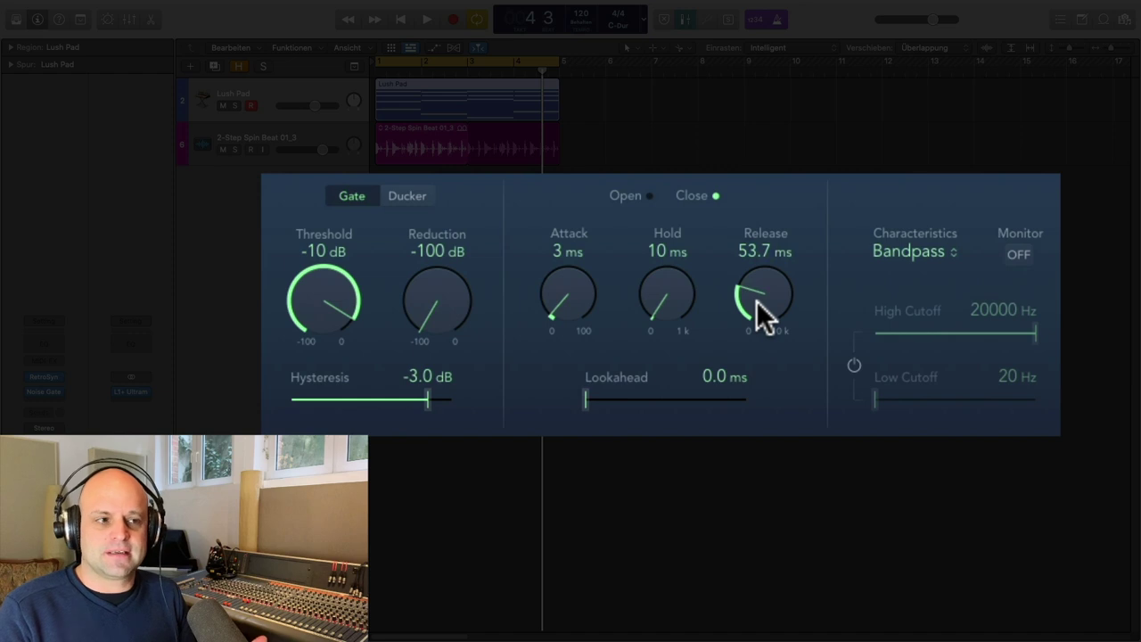
pyautogui.press('space')
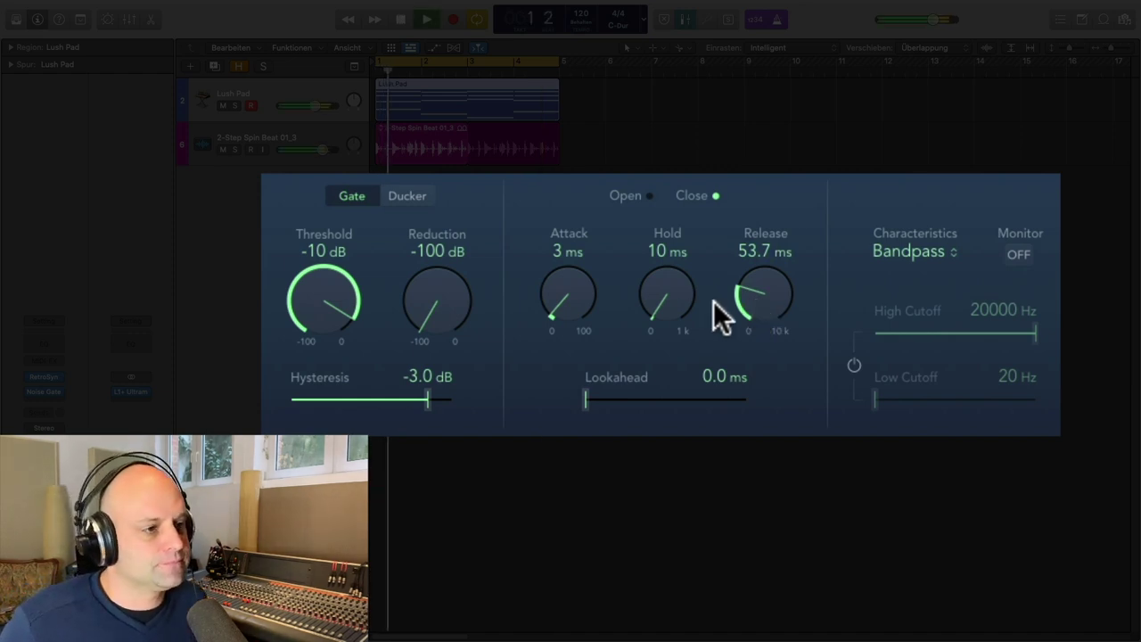
# - Set the Noise Gate's attack, hold and release to 0 ms, listen to the gated pad, and stop playback
pyautogui.moveTo(755, 300); pyautogui.dragTo(755, 359)
pyautogui.keyDown('alt'); pyautogui.click(568, 306); pyautogui.keyUp('alt')
pyautogui.keyDown('alt'); pyautogui.click(664, 299); pyautogui.keyUp('alt')
pyautogui.keyDown('alt'); pyautogui.click(763, 299); pyautogui.keyUp('alt')
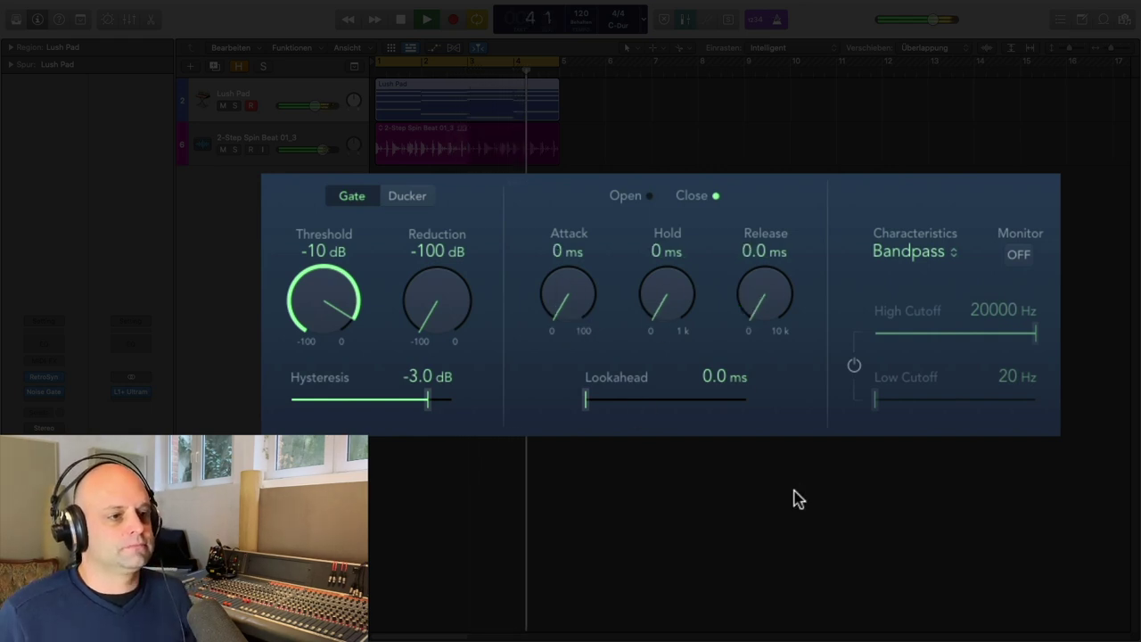
pyautogui.click(294, 140)
pyautogui.click(280, 97)
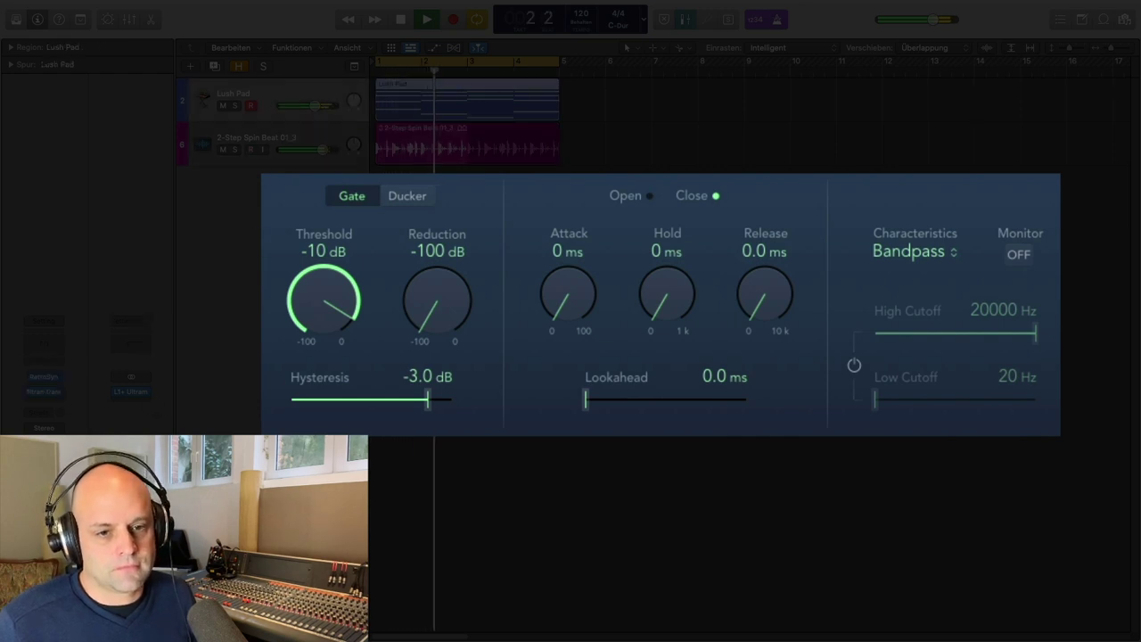
pyautogui.press('space')
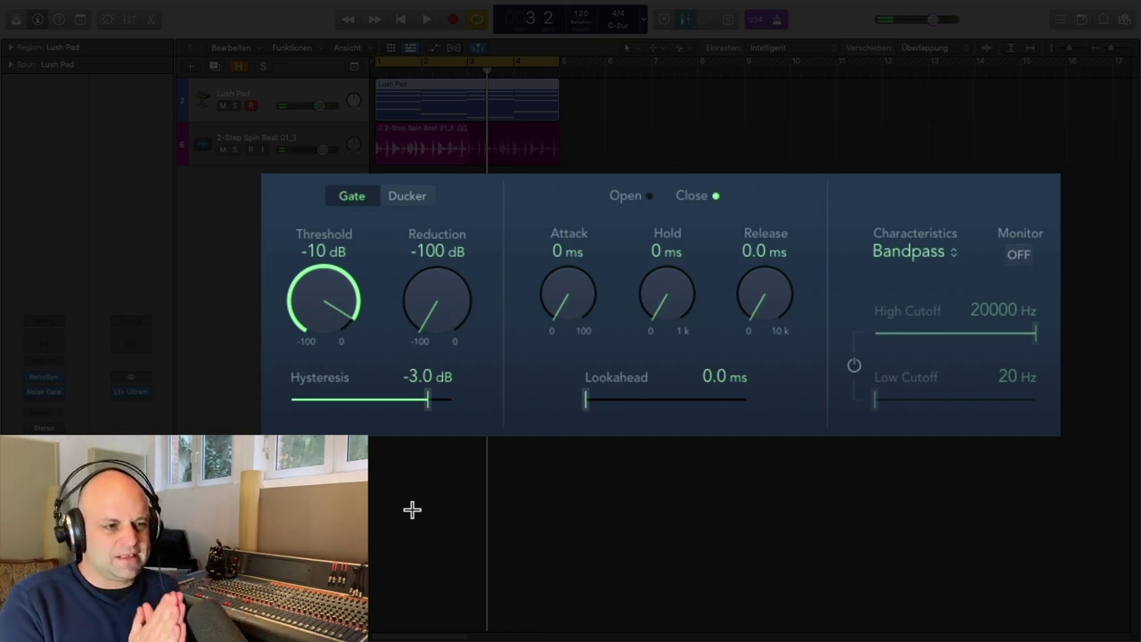
# - Set the Noise Gate's attack to 1 ms, hold to 20 ms and, during playback, release to 18.0 ms, and stop playback
pyautogui.moveTo(572, 292); pyautogui.dragTo(573, 299)
pyautogui.moveTo(664, 298); pyautogui.dragTo(662, 291)
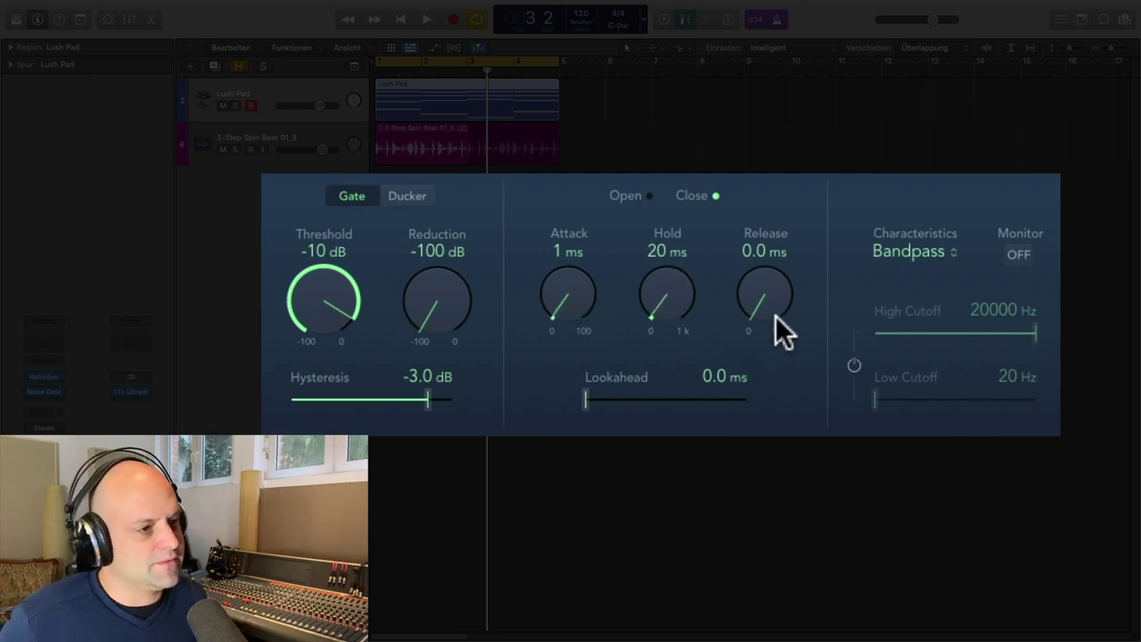
pyautogui.moveTo(770, 298); pyautogui.dragTo(764, 286)
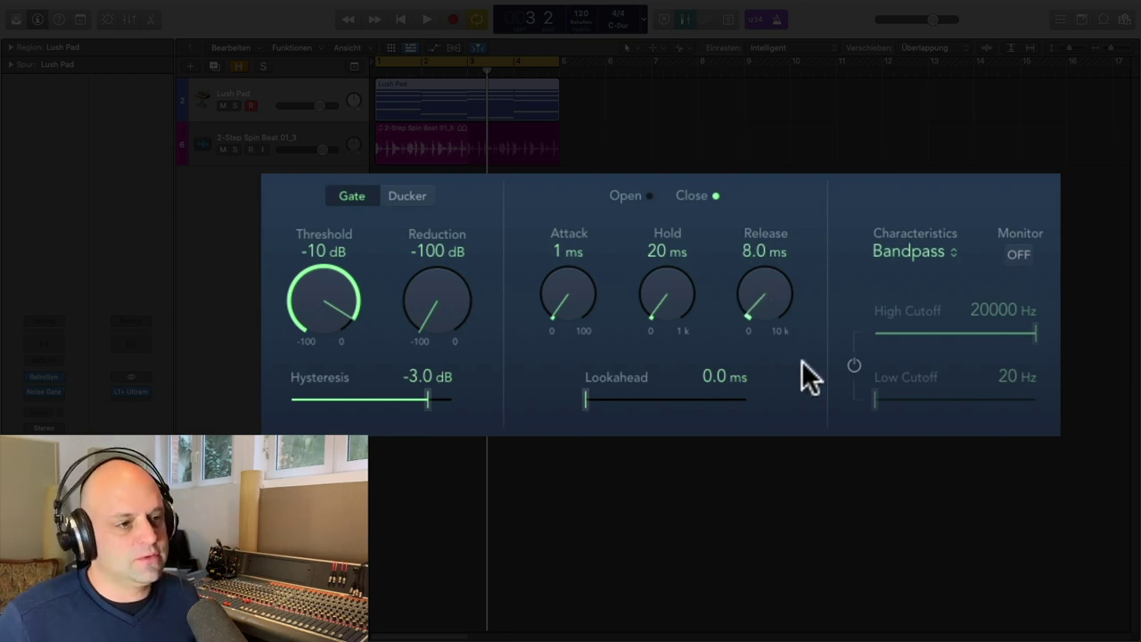
pyautogui.press('space')
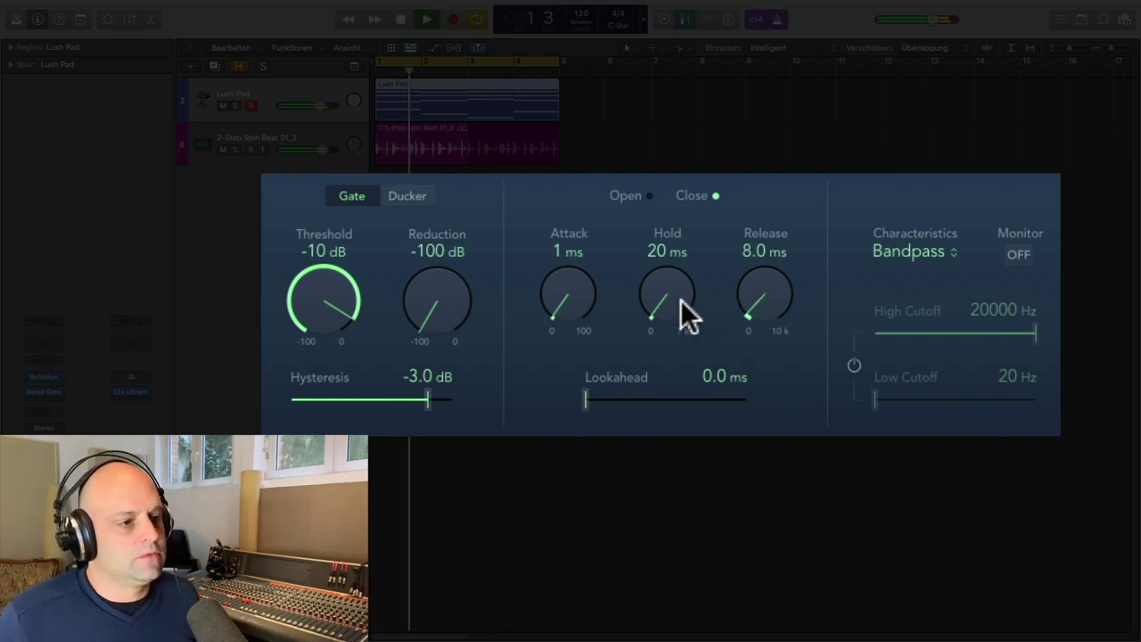
pyautogui.moveTo(772, 304); pyautogui.dragTo(766, 332)
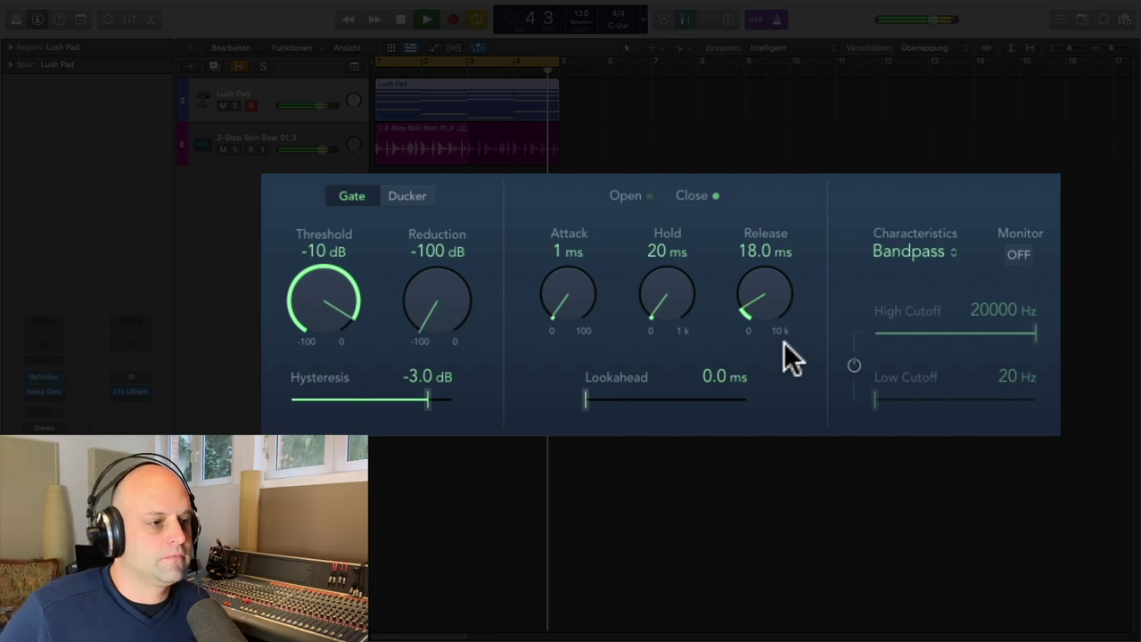
pyautogui.press('space')
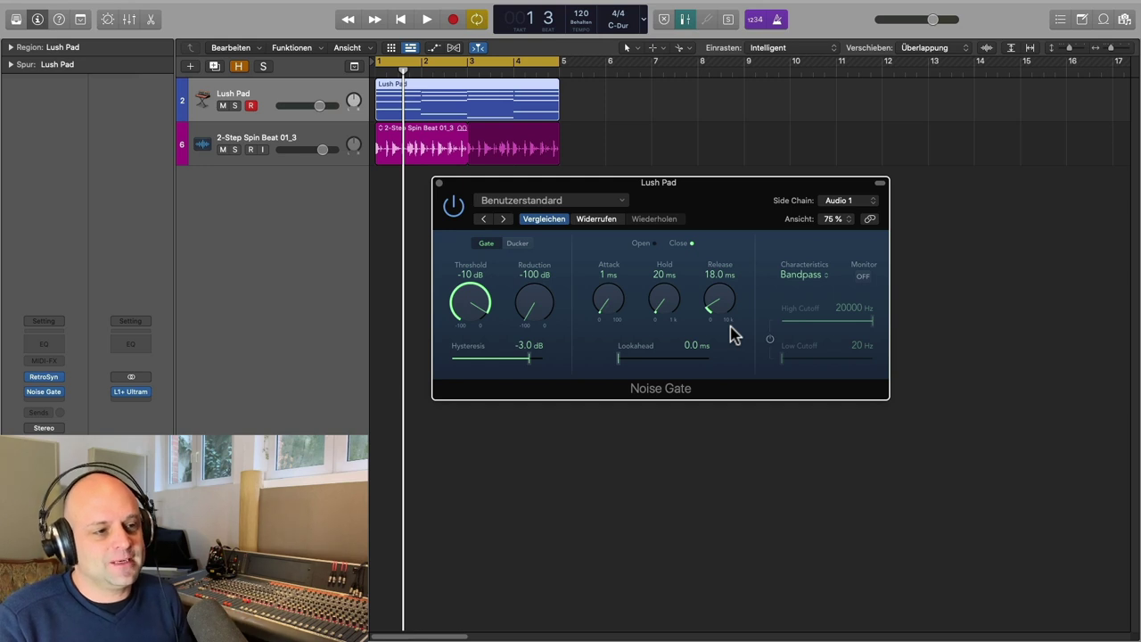
# - Close the Drum Kit Designer window of the Inst 2 track to reveal its trigger notes
pyautogui.click(294, 142)
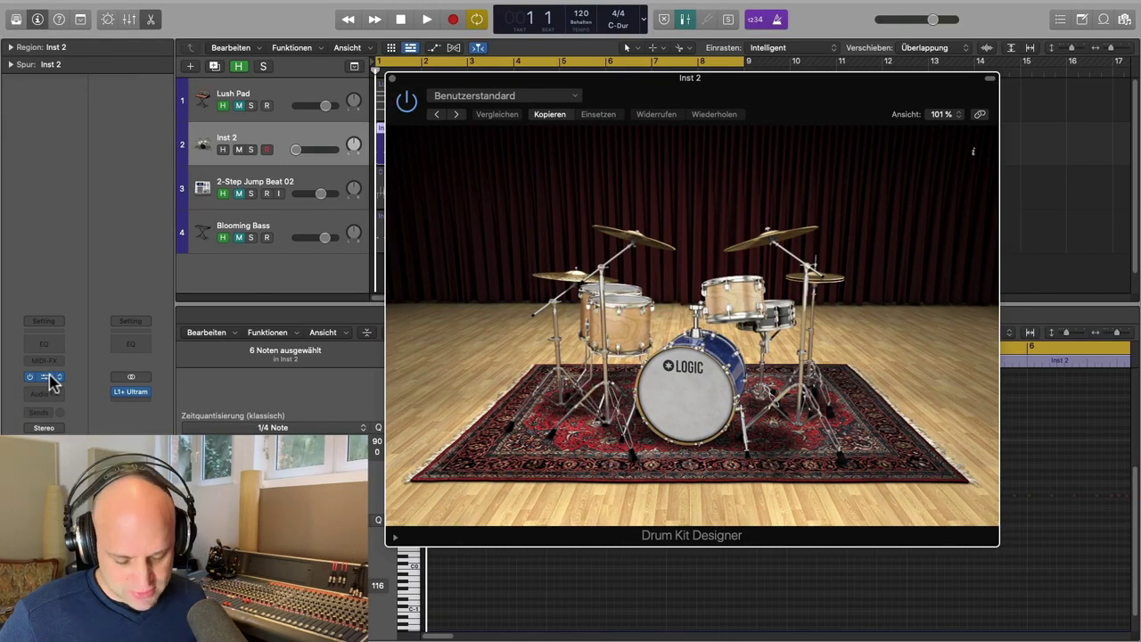
pyautogui.press('y')
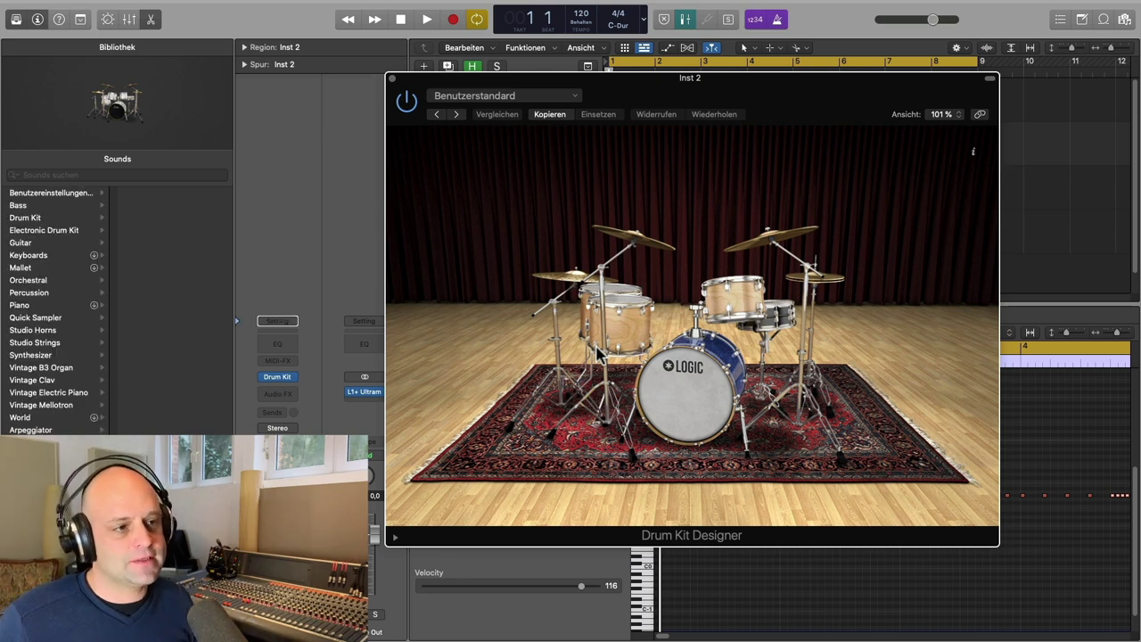
pyautogui.press('y')
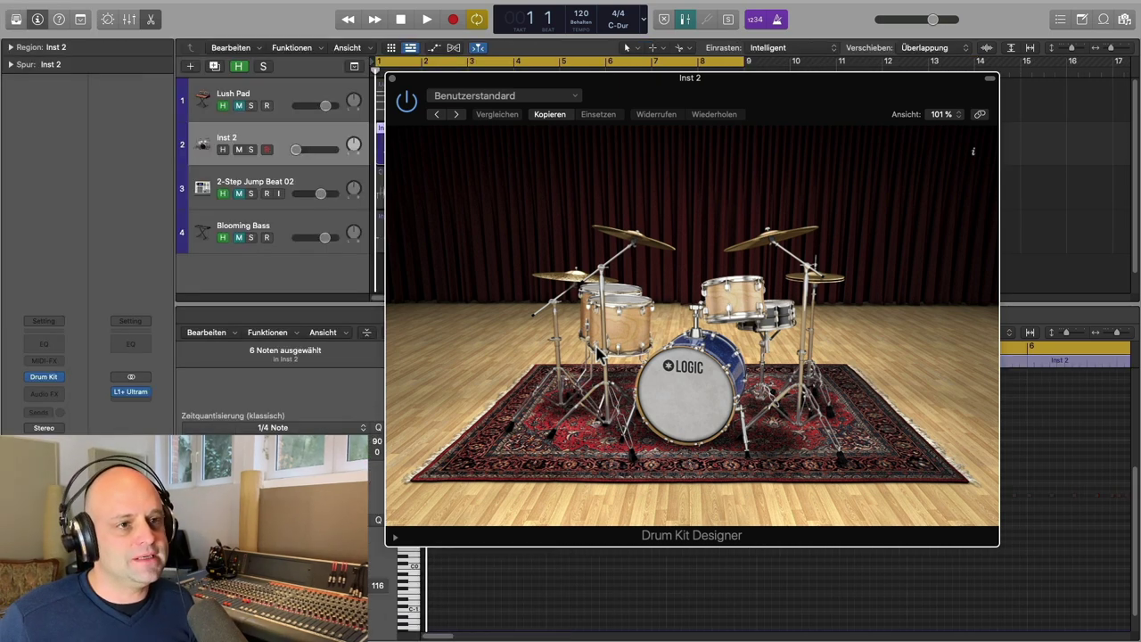
pyautogui.click(390, 79)
pyautogui.scroll(2, 499, 472)
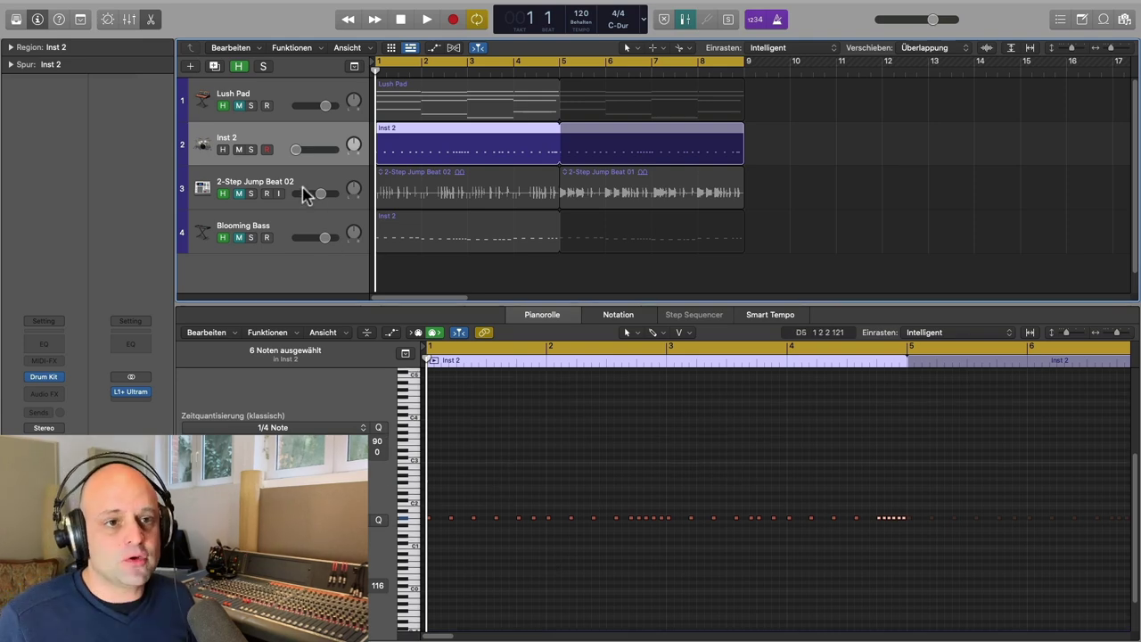
pyautogui.scroll(1, 529, 520)
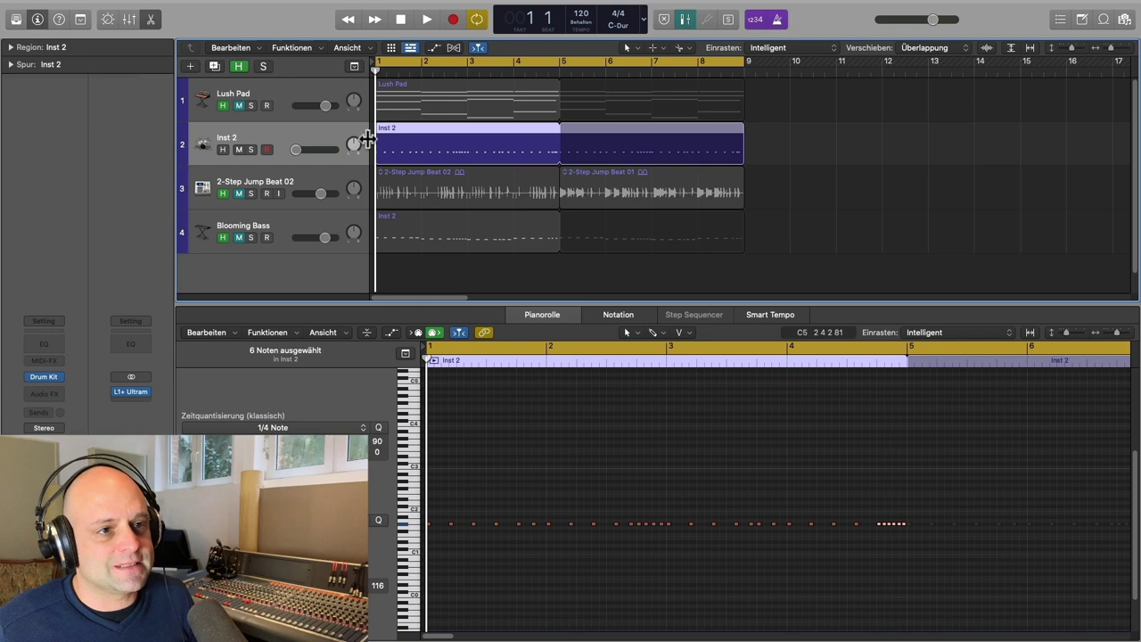
# - Solo the Inst 2 track, play its trigger pattern, stop playback and hide the piano roll
pyautogui.click(251, 150)
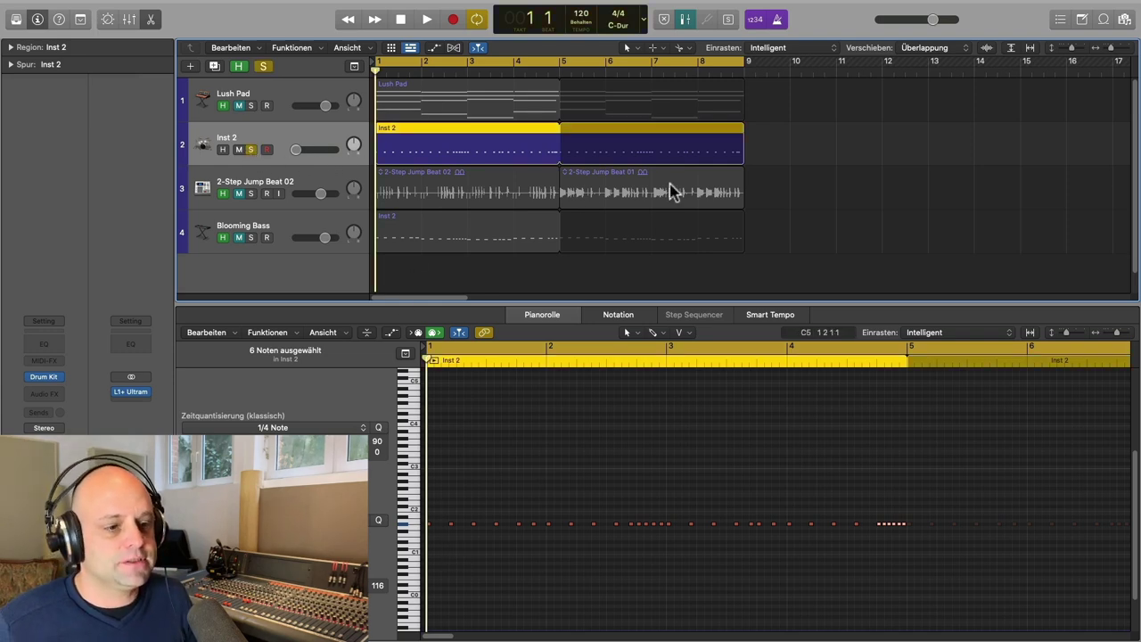
pyautogui.press('space')
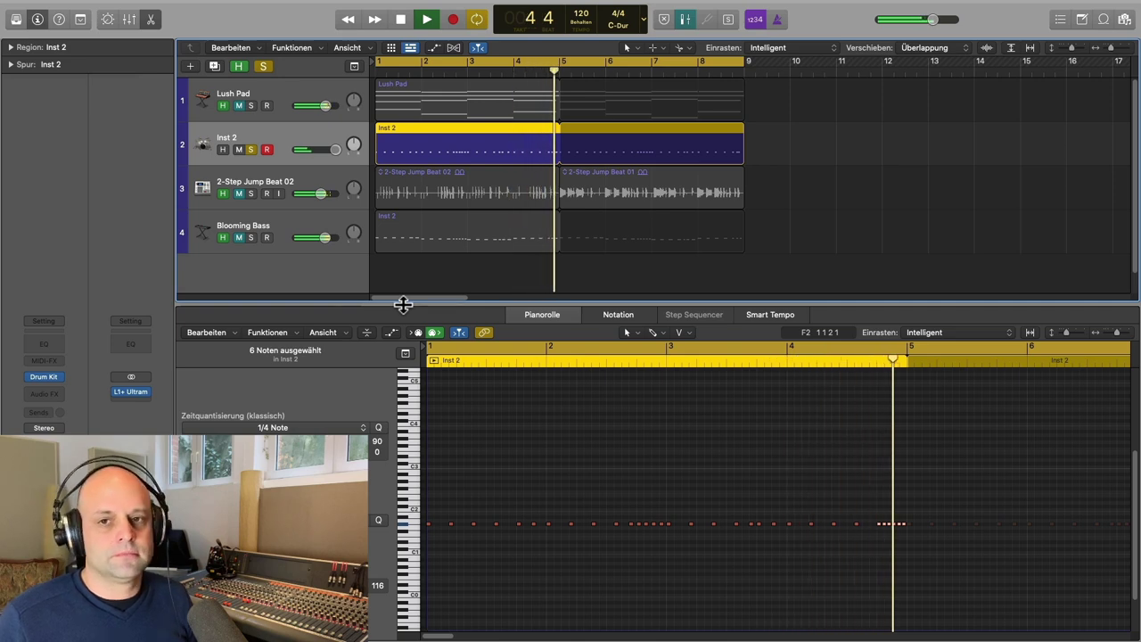
pyautogui.press('space')
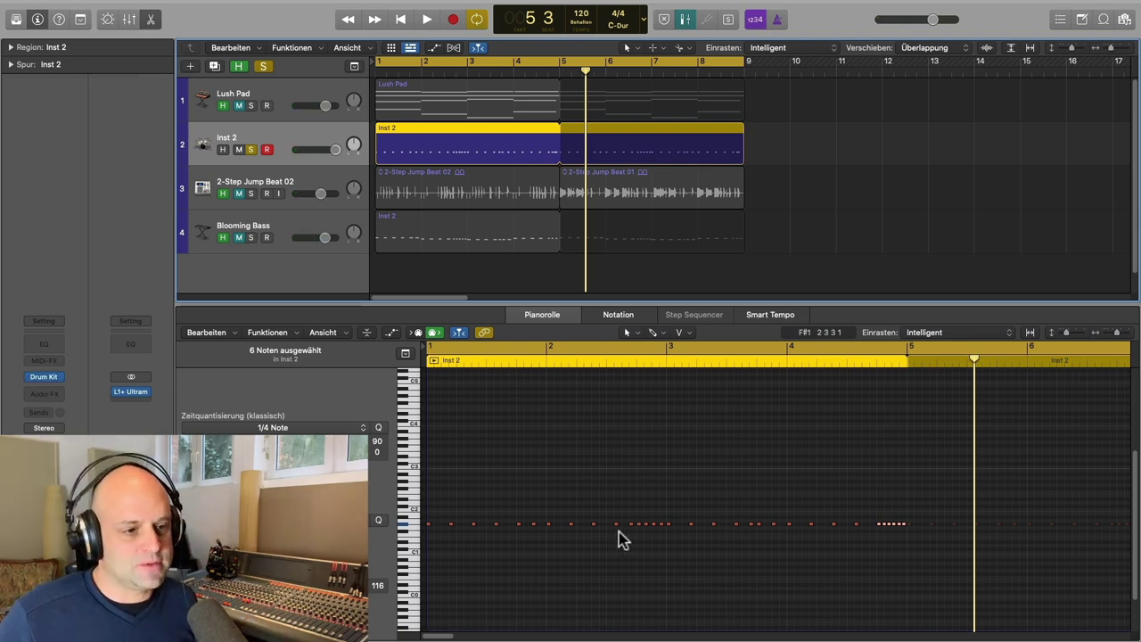
pyautogui.press('e')
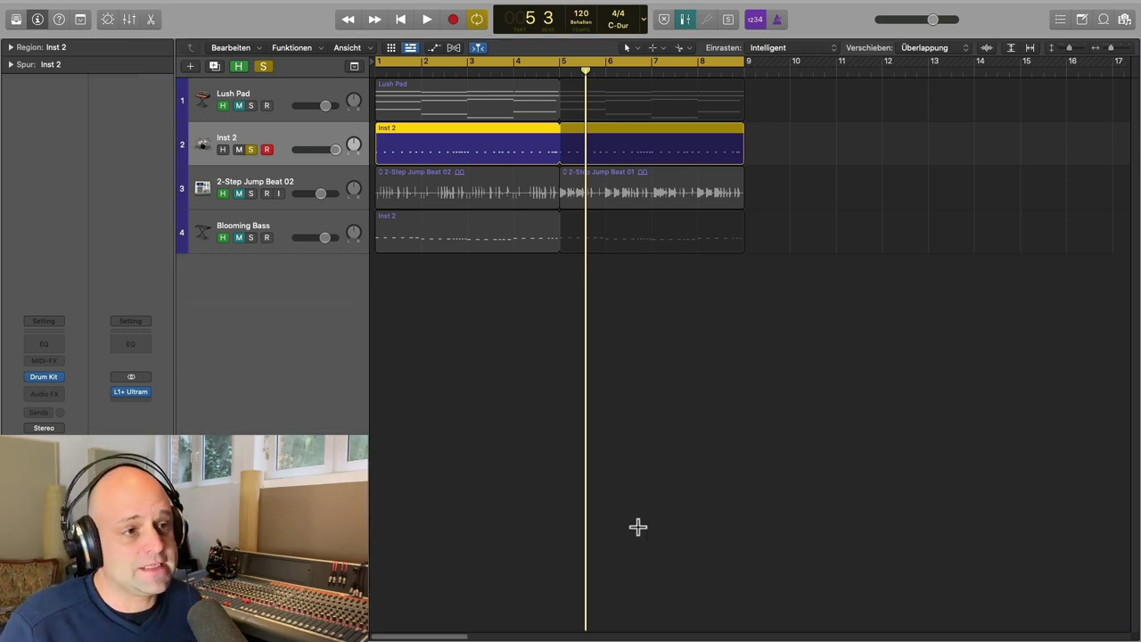
# - Insert a stereo Noise Gate after the Gain effect on the Lush Pad track and position its window below the Inst 2 region
pyautogui.click(288, 101)
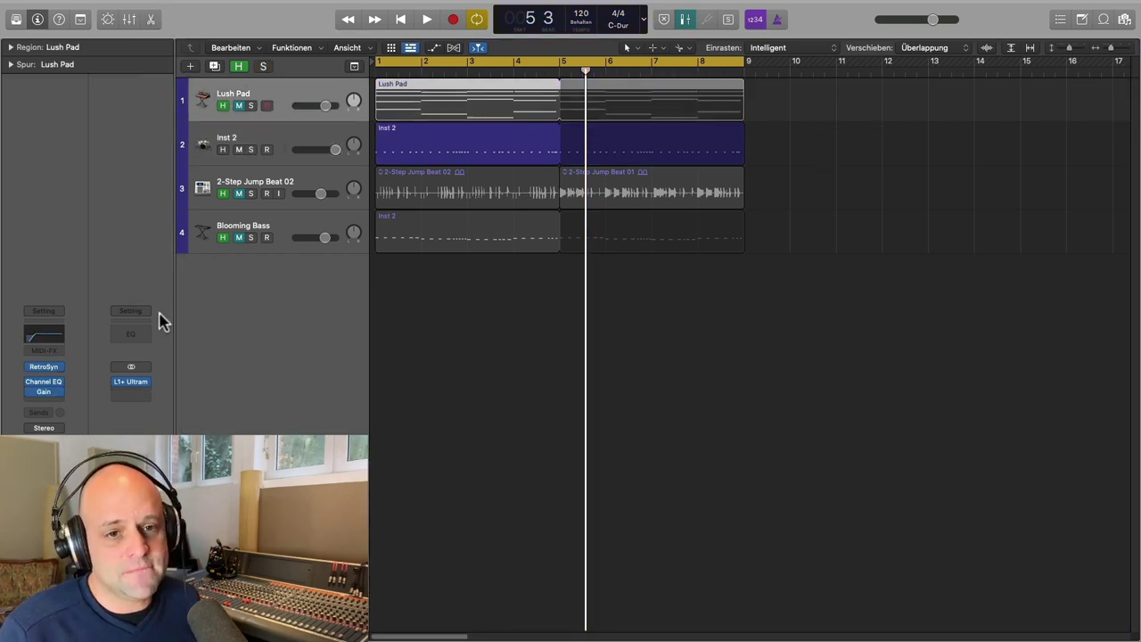
pyautogui.click(52, 401)
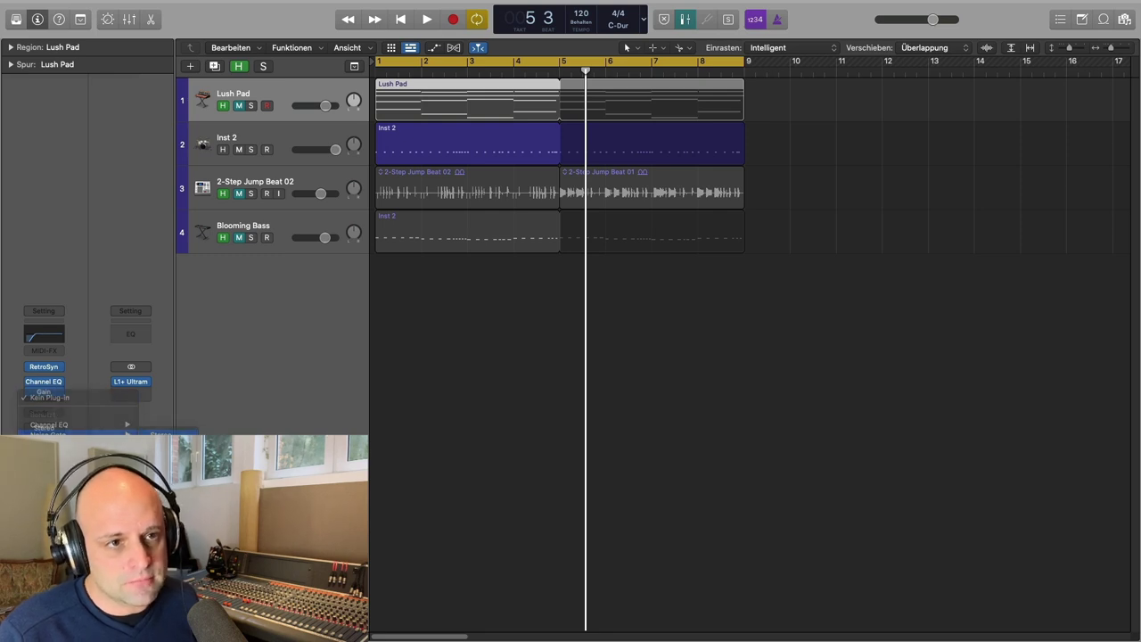
pyautogui.click(160, 434)
pyautogui.click(473, 170)
pyautogui.click(458, 164)
pyautogui.moveTo(458, 164); pyautogui.dragTo(472, 181)
# - Set the Noise Gate's side chain source to the instrument track Inst 2 and unmute the Lush Pad track
pyautogui.click(771, 189)
pyautogui.moveTo(801, 232)
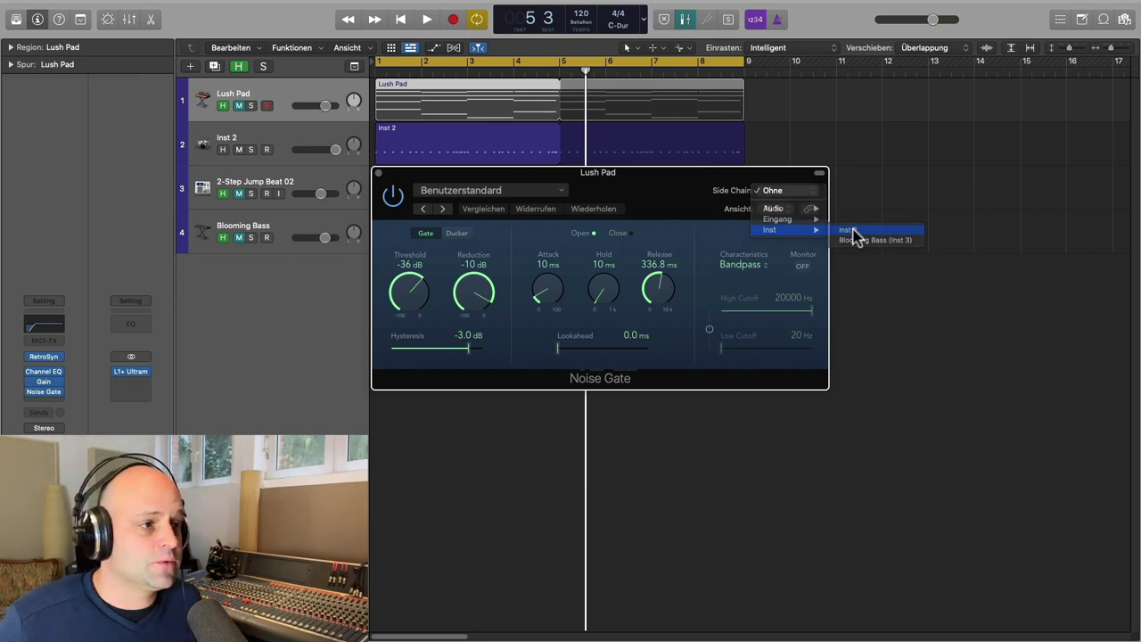
pyautogui.click(853, 233)
pyautogui.moveTo(638, 178)
pyautogui.mouseDown()
pyautogui.moveTo(799, 262)
pyautogui.moveTo(638, 180)
pyautogui.mouseUp()
pyautogui.click(239, 106)
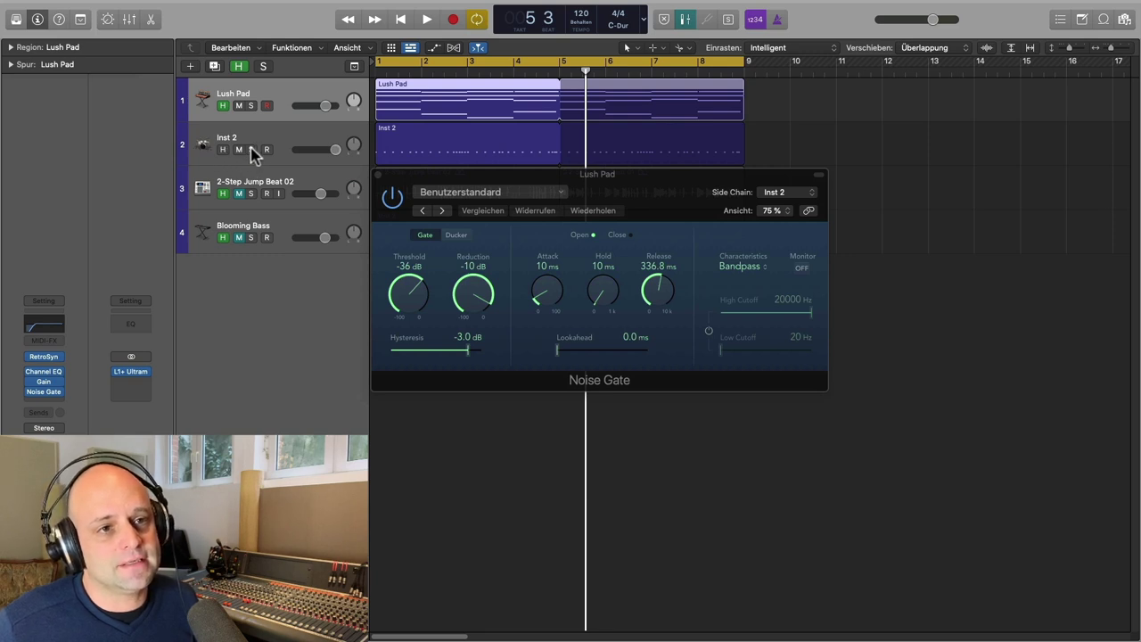
pyautogui.moveTo(512, 181)
pyautogui.mouseDown()
pyautogui.moveTo(508, 216)
pyautogui.moveTo(512, 163)
pyautogui.moveTo(514, 176)
pyautogui.mouseUp()
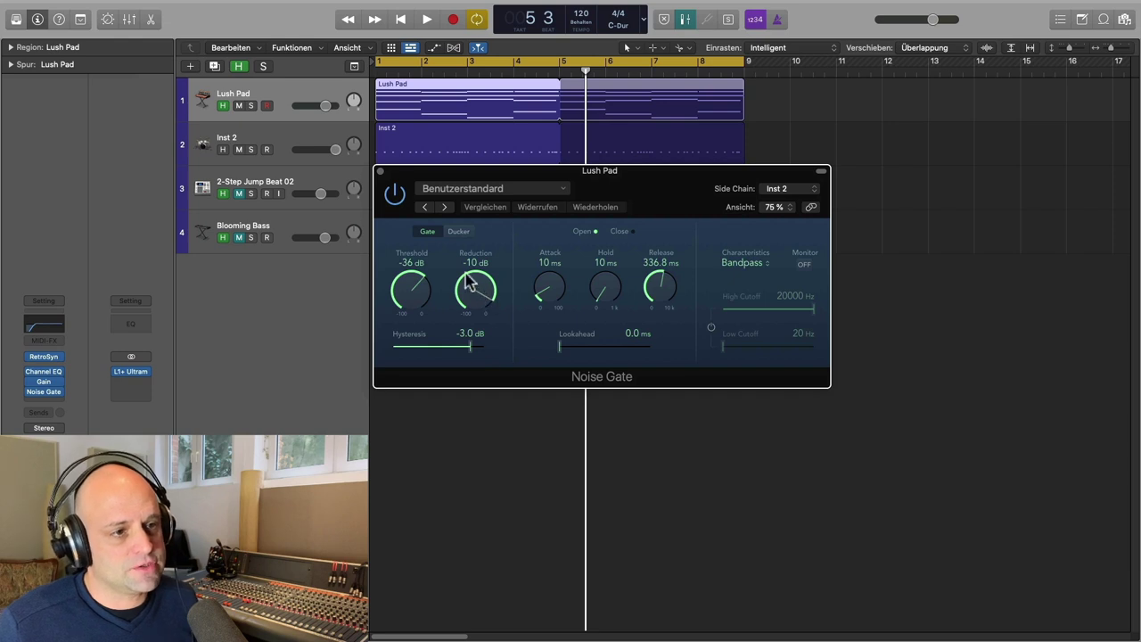
# - Set the Noise Gate's reduction to -100 dB, hysteresis to 0.0 dB and, during playback, threshold to -37 dB
pyautogui.moveTo(474, 287); pyautogui.dragTo(475, 586)
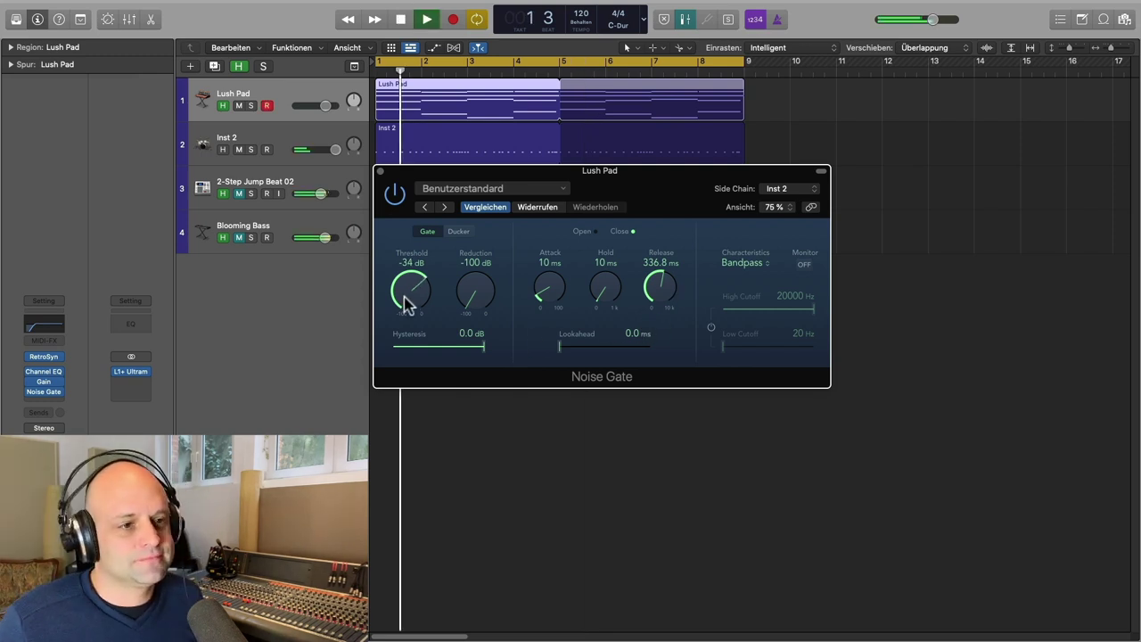
pyautogui.moveTo(404, 296); pyautogui.dragTo(403, 296)
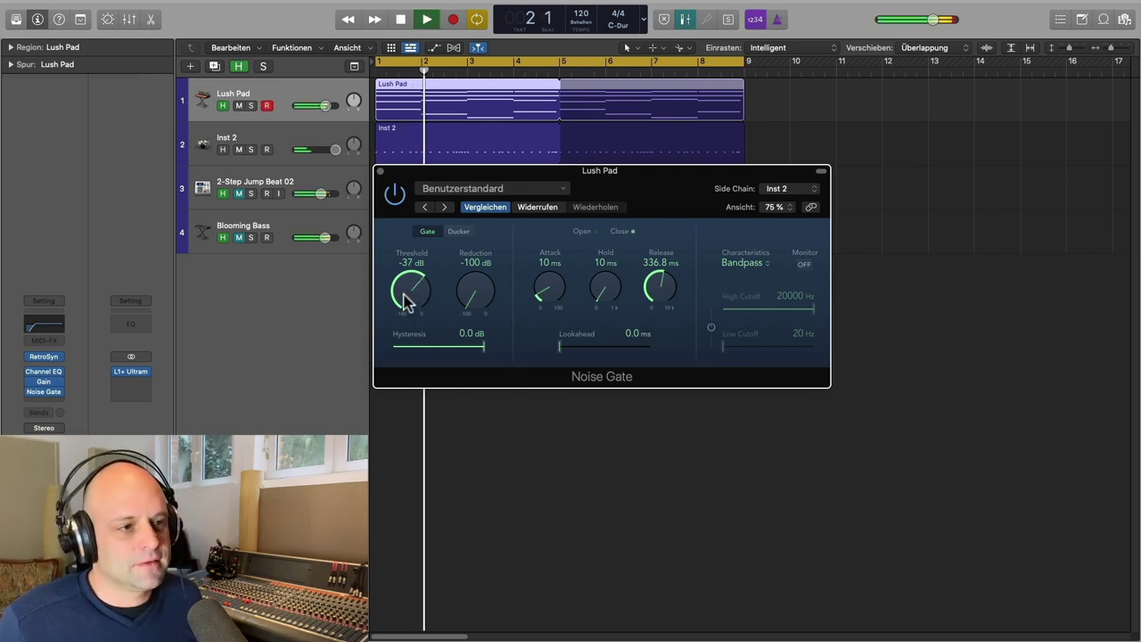
# - During playback, set the Noise Gate's attack to 2 ms, hold to 60 ms and release to 29.1 ms, and stop playback
pyautogui.moveTo(654, 287); pyautogui.dragTo(653, 328)
pyautogui.moveTo(540, 293); pyautogui.dragTo(643, 310)
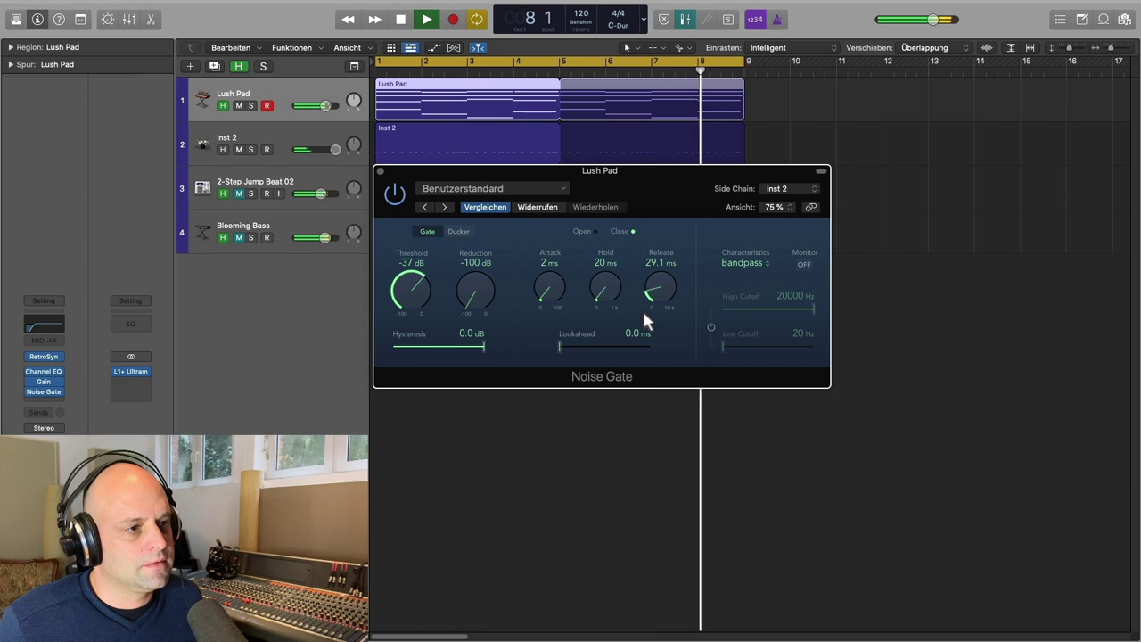
pyautogui.moveTo(657, 204); pyautogui.dragTo(635, 203)
pyautogui.click(307, 152)
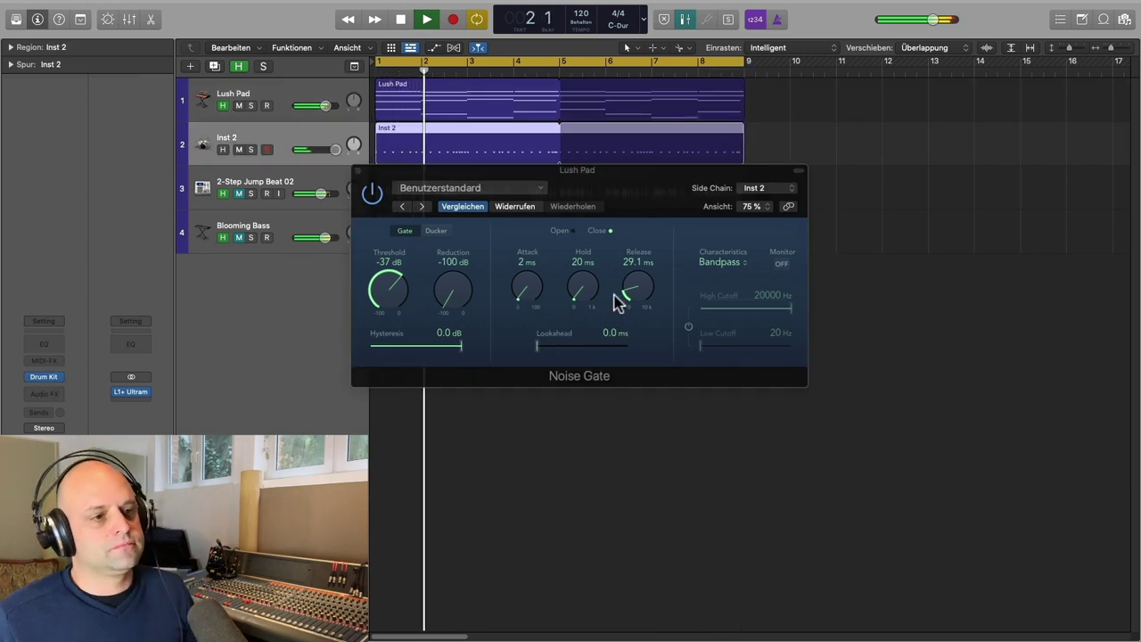
pyautogui.moveTo(583, 293); pyautogui.dragTo(580, 286)
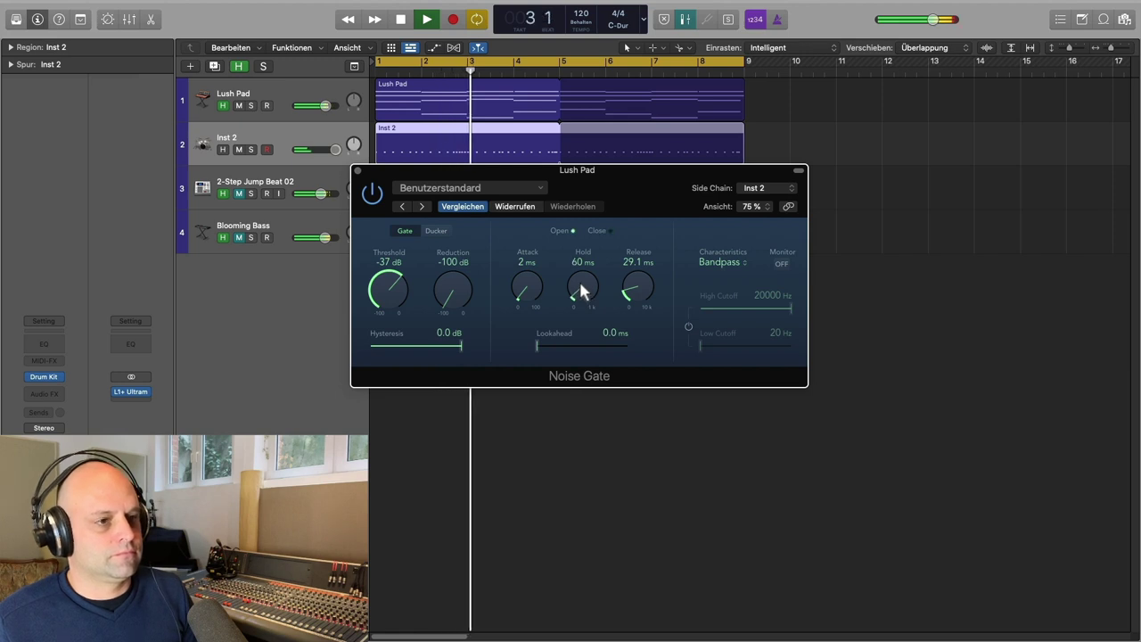
pyautogui.press('space')
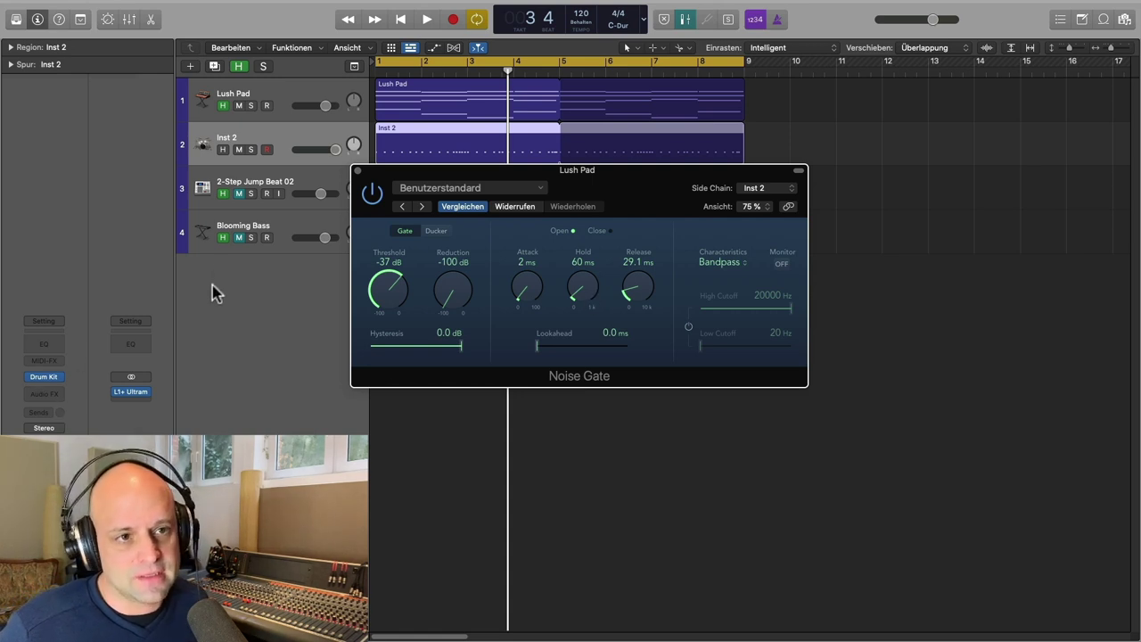
# - Mute the Inst 2 track and, during playback, set the Noise Gate's hold to 30 ms, release to 25.0 ms and threshold to -38 dB
pyautogui.click(238, 150)
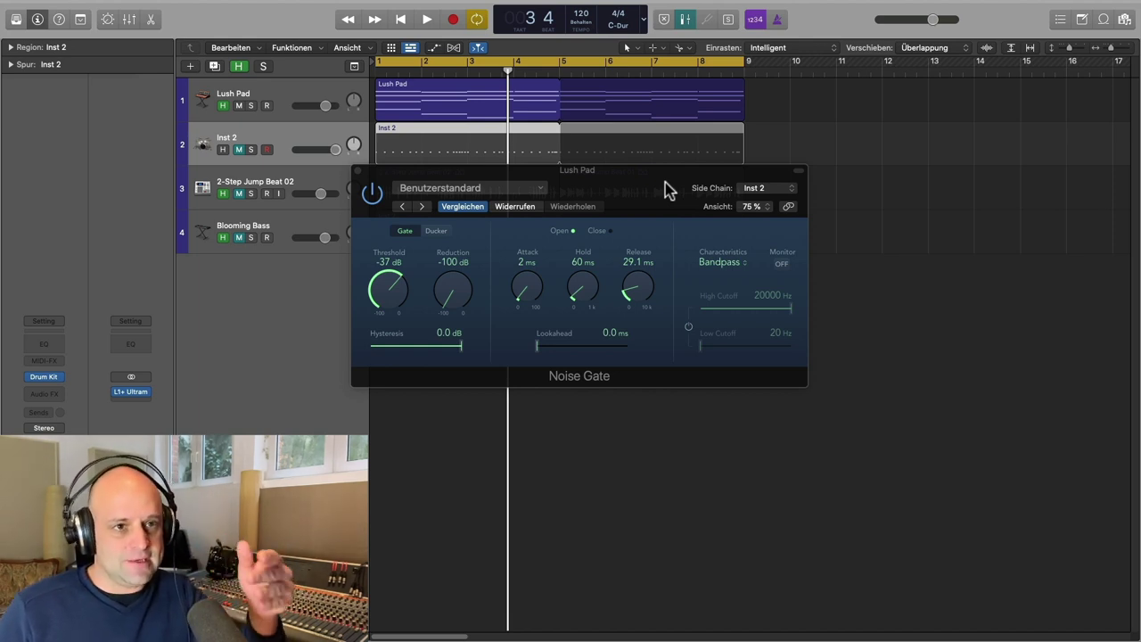
pyautogui.click(317, 89)
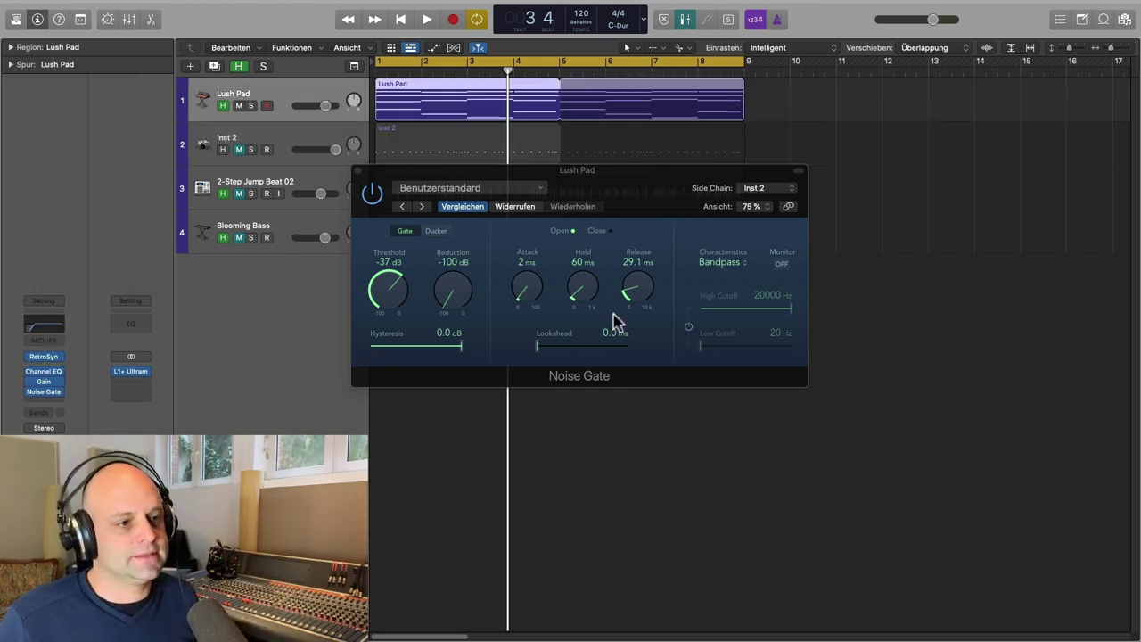
pyautogui.press('space')
pyautogui.moveTo(586, 301); pyautogui.dragTo(632, 291)
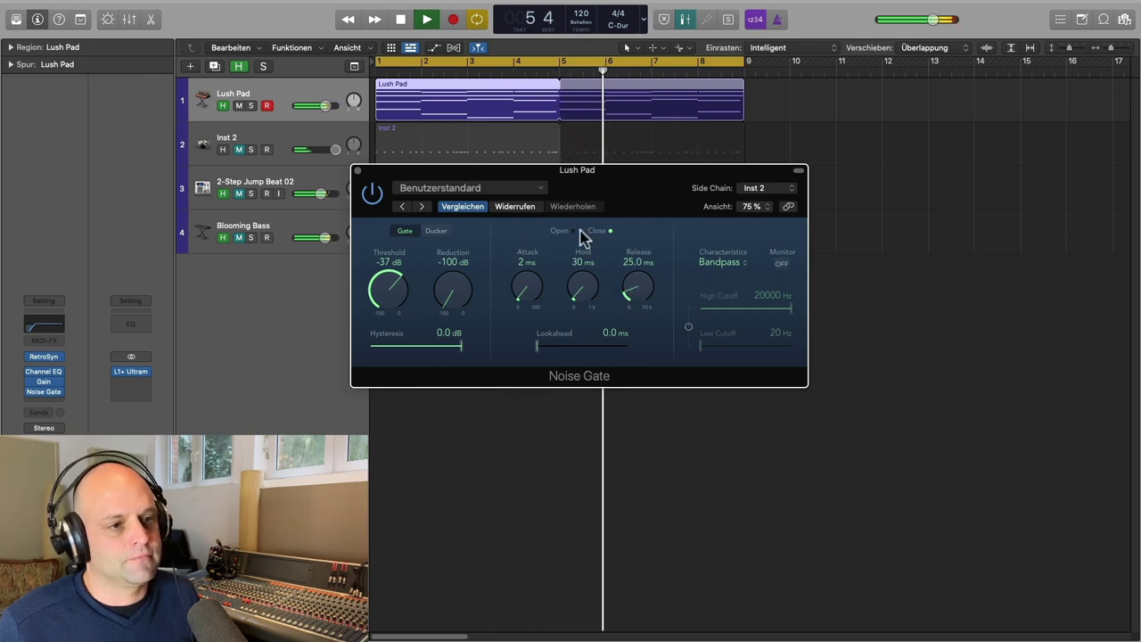
pyautogui.moveTo(391, 287); pyautogui.dragTo(381, 299)
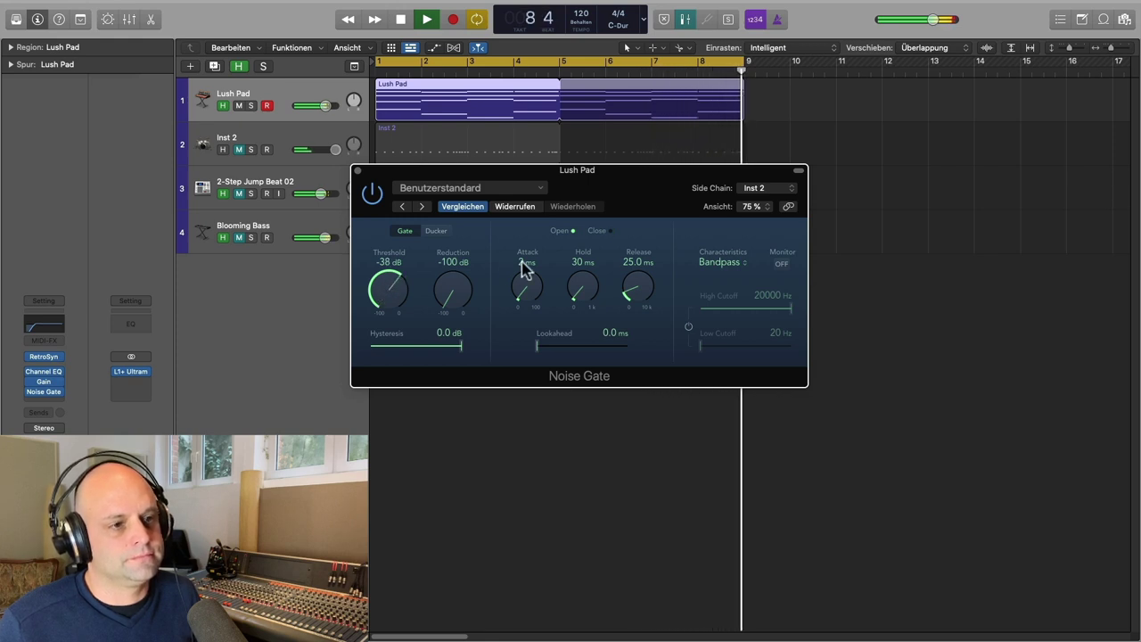
pyautogui.press('space')
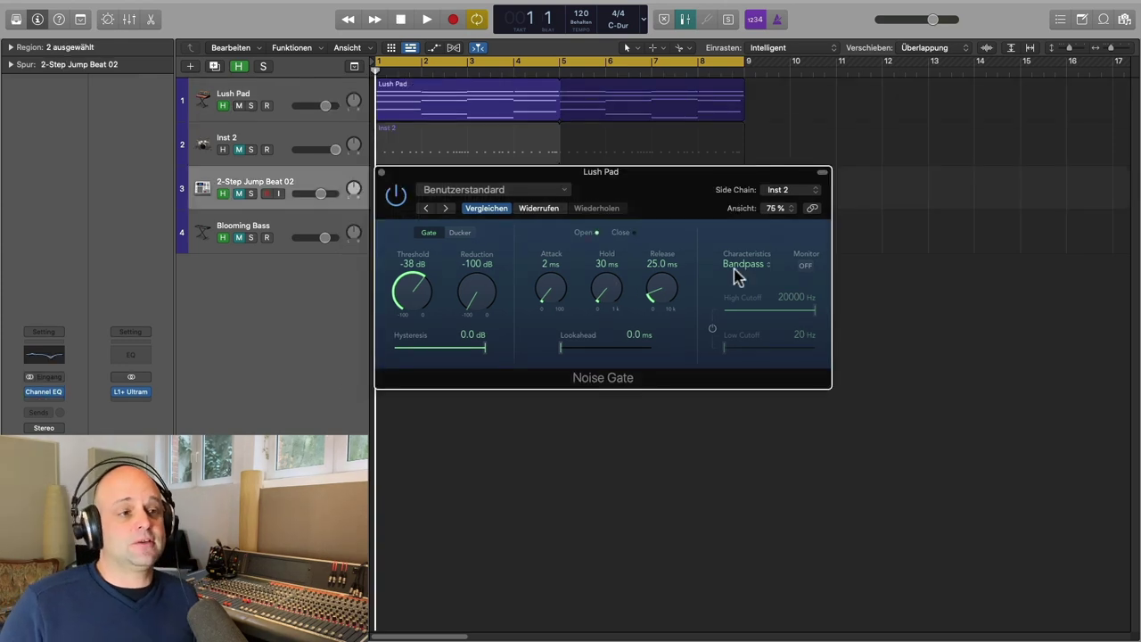
# - Unmute the 2-Step Jump Beat 02 and Blooming Bass tracks and bypass the Noise Gate on the Lush Pad
pyautogui.click(239, 237)
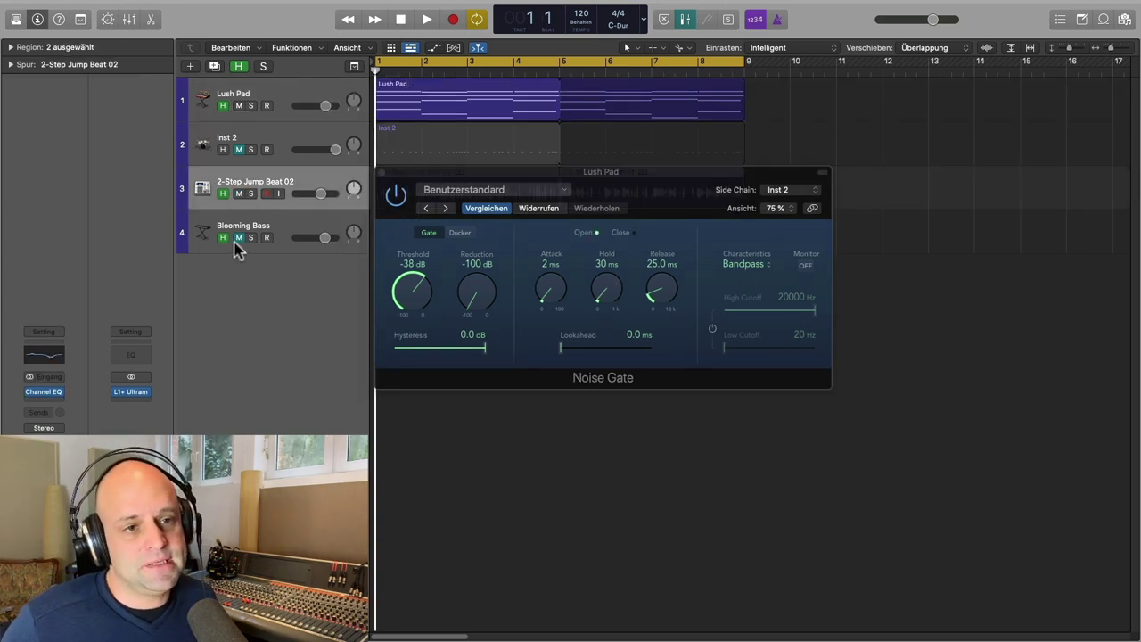
pyautogui.click(250, 237)
pyautogui.click(251, 237)
pyautogui.click(239, 238)
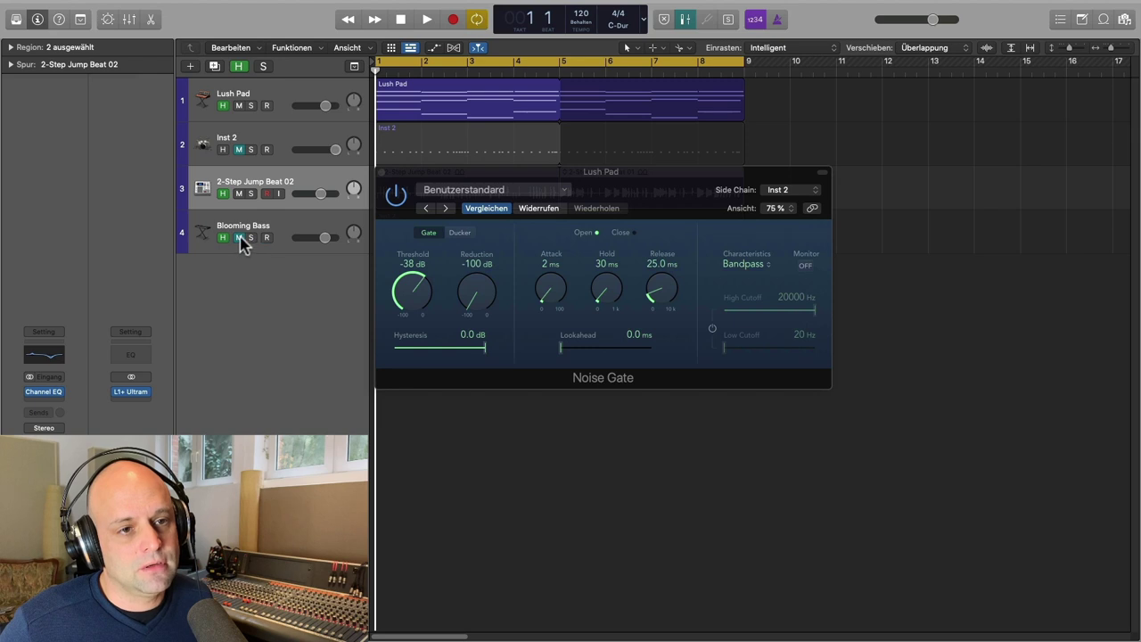
pyautogui.moveTo(600, 178); pyautogui.dragTo(600, 218)
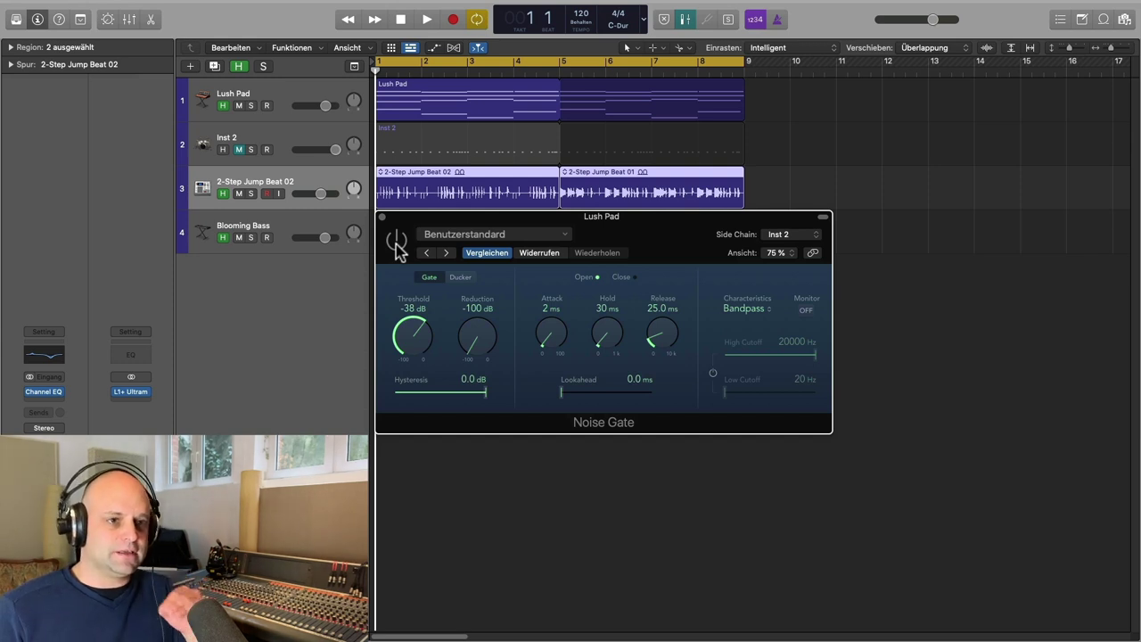
# - Play the full arrangement with the Noise Gate bypassed and again with it switched on to compare the pad's sound
pyautogui.press('space')
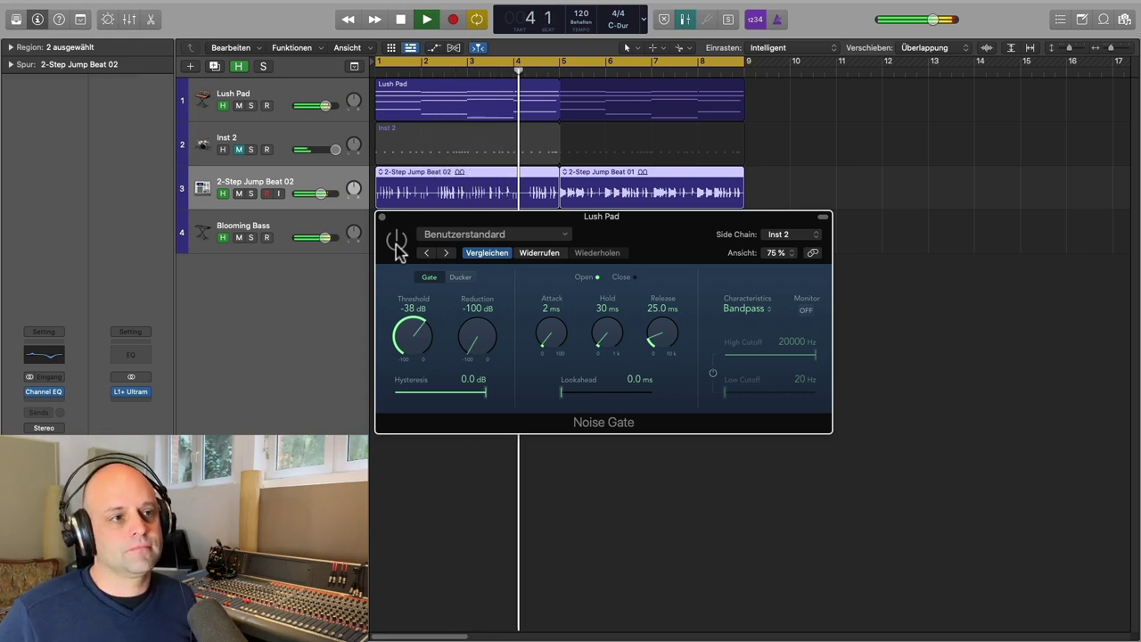
pyautogui.press('space')
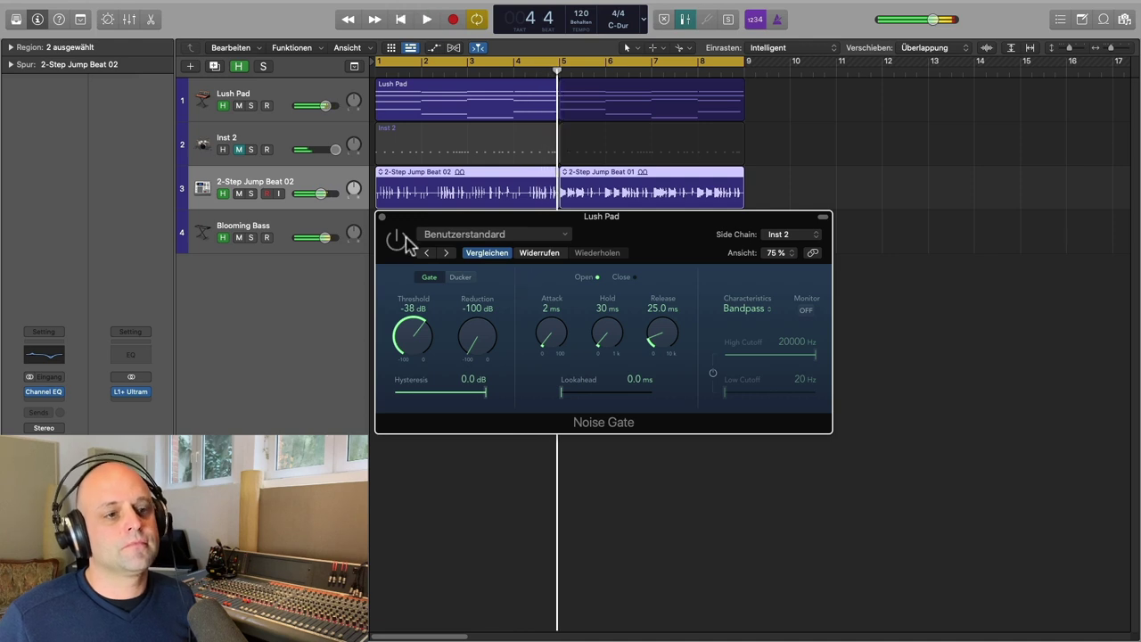
pyautogui.press('space')
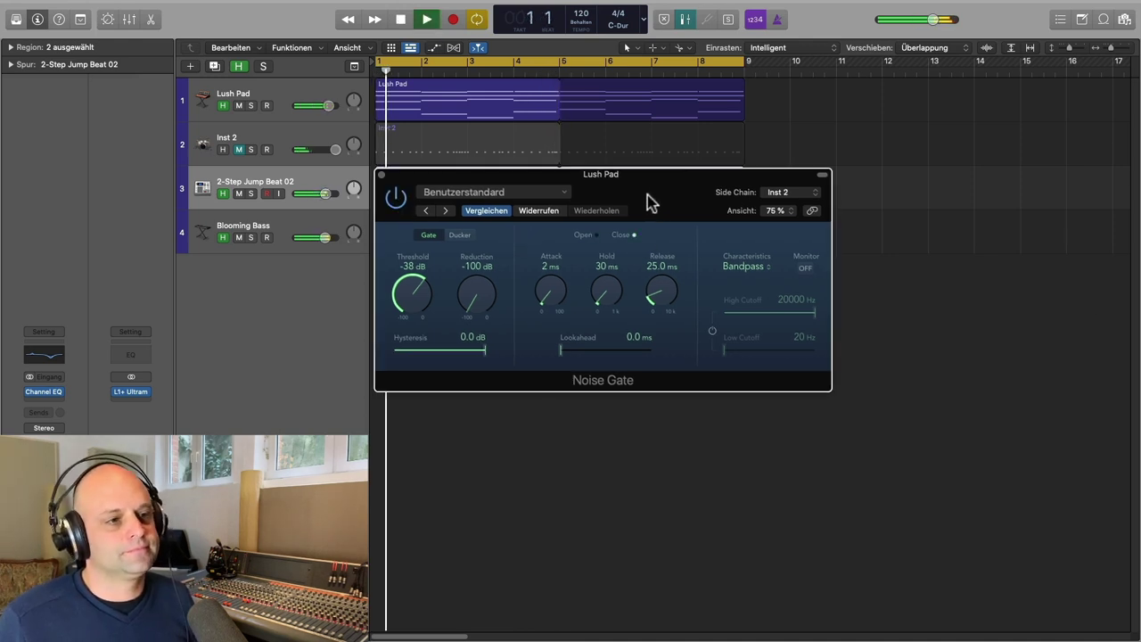
pyautogui.moveTo(646, 190); pyautogui.dragTo(642, 309)
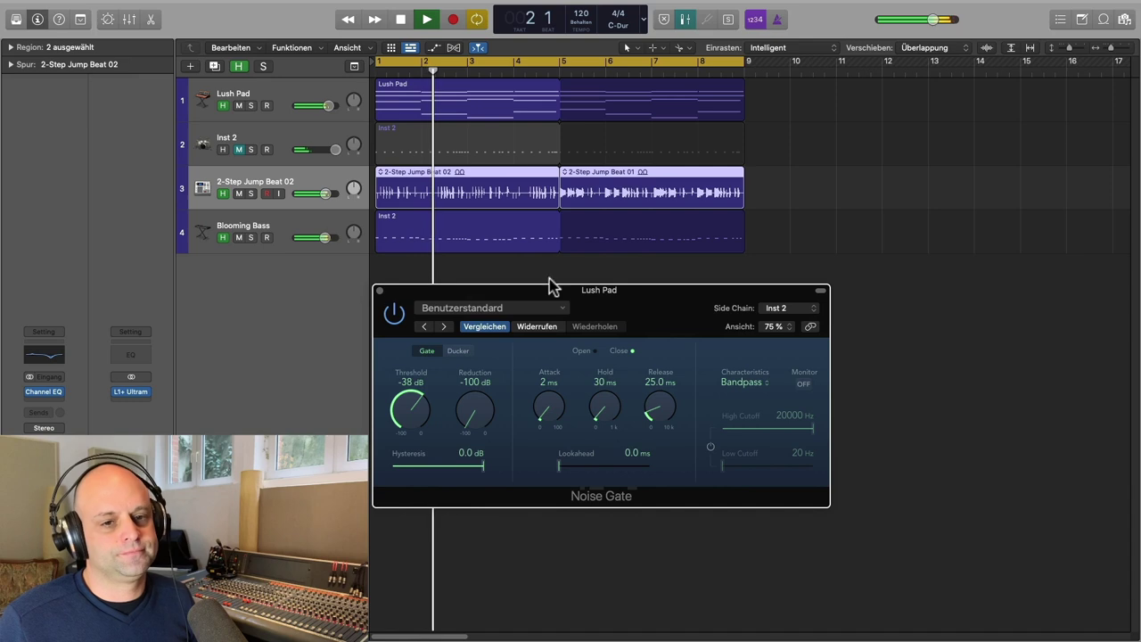
# - During playback, set the filter cutoff to 0.800 and resonance to 0.77 in the Lush Pad's Retro Synth, and stop playback
pyautogui.click(306, 94)
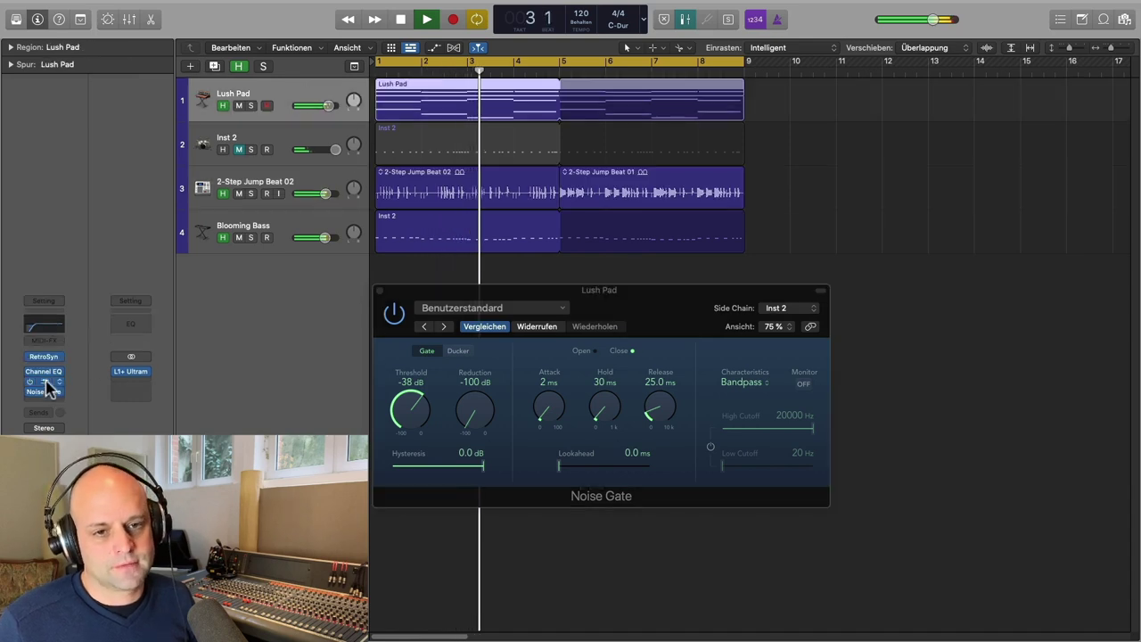
pyautogui.click(44, 357)
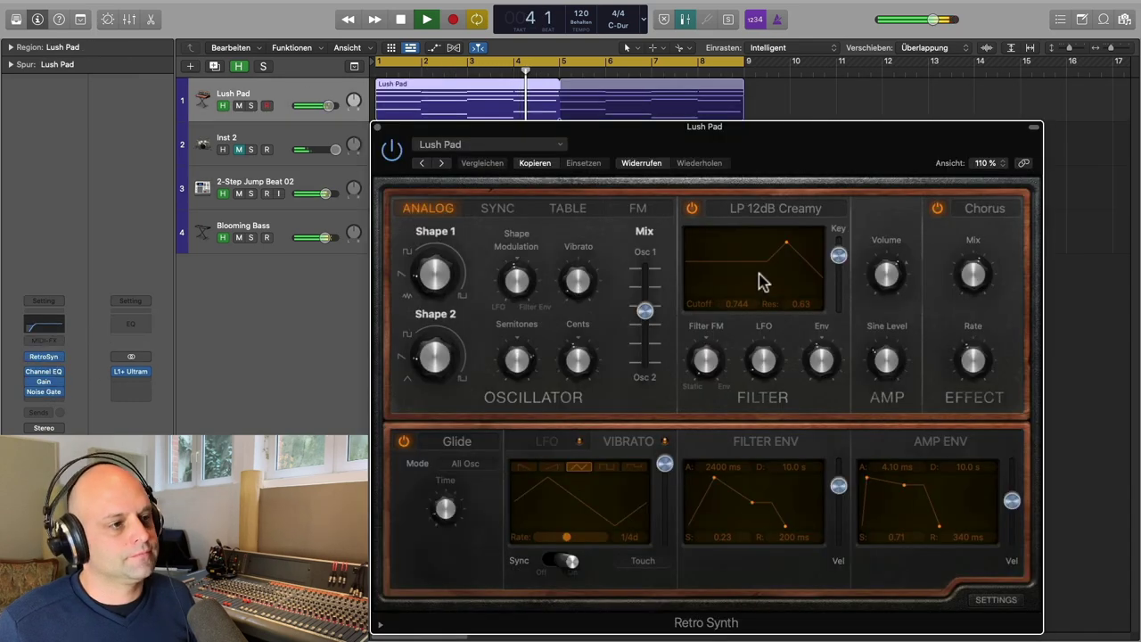
pyautogui.moveTo(787, 242)
pyautogui.mouseDown()
pyautogui.moveTo(798, 238)
pyautogui.moveTo(777, 240)
pyautogui.moveTo(793, 239)
pyautogui.mouseUp()
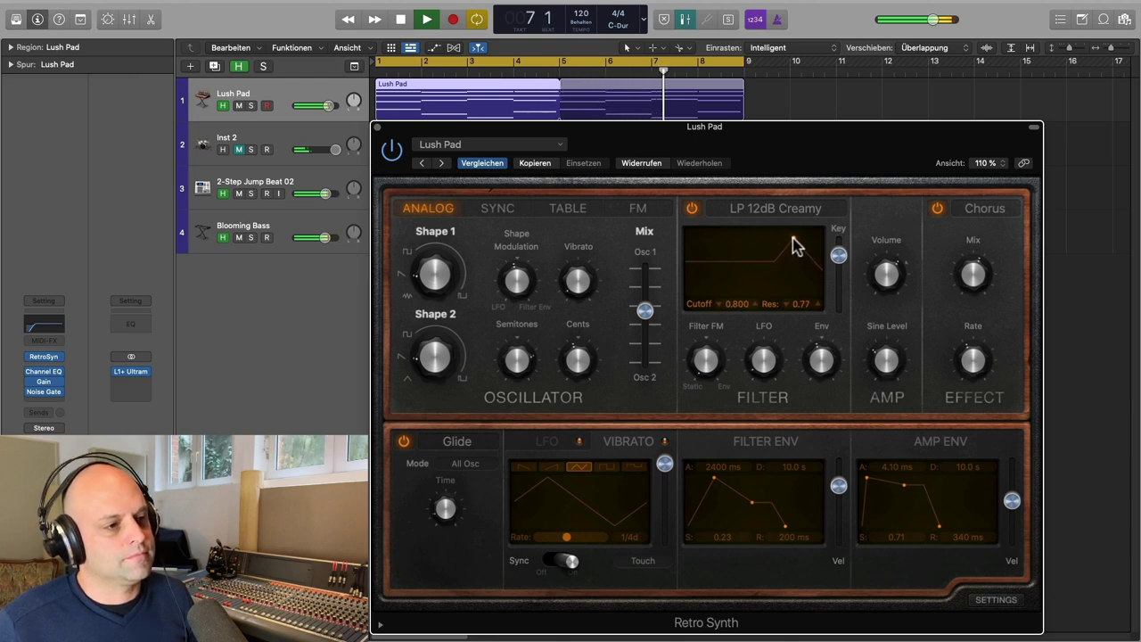
pyautogui.click(377, 128)
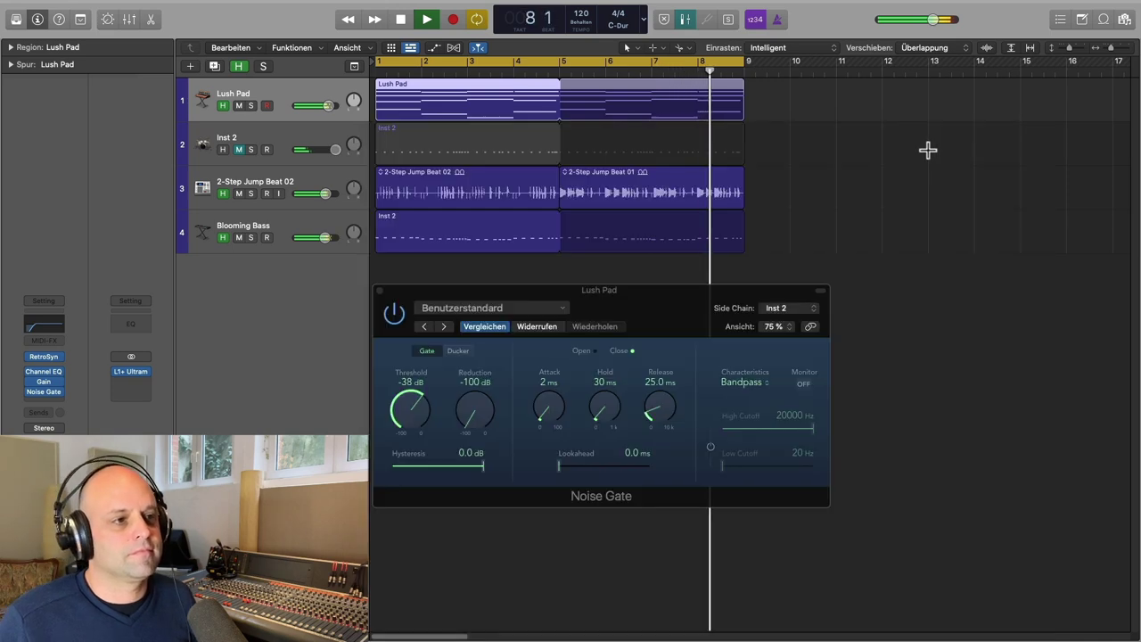
pyautogui.press('space')
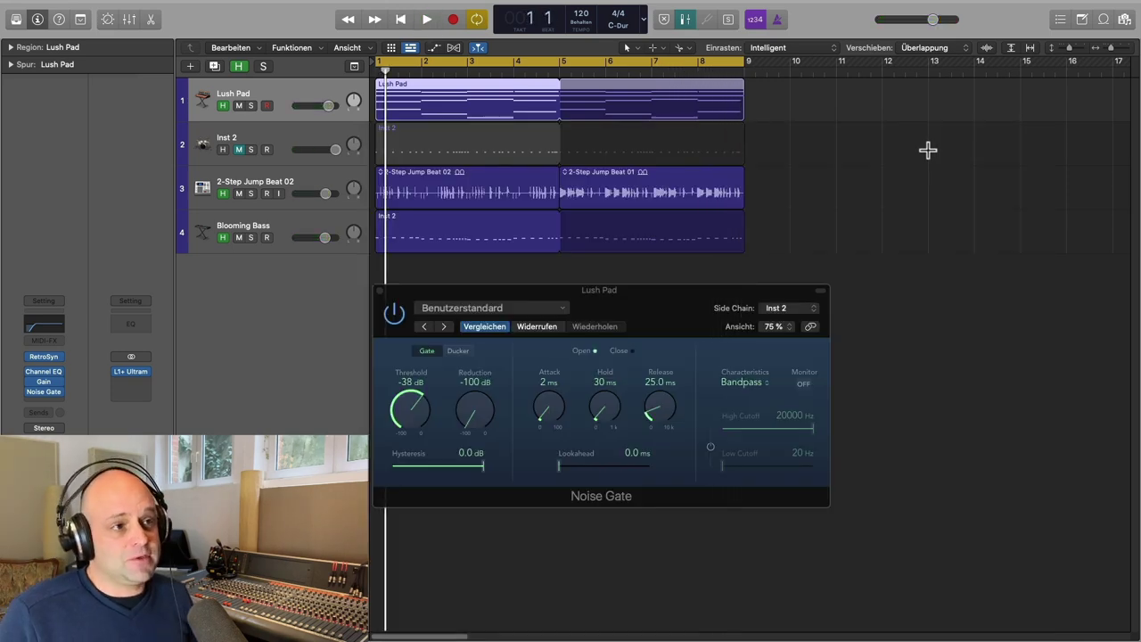